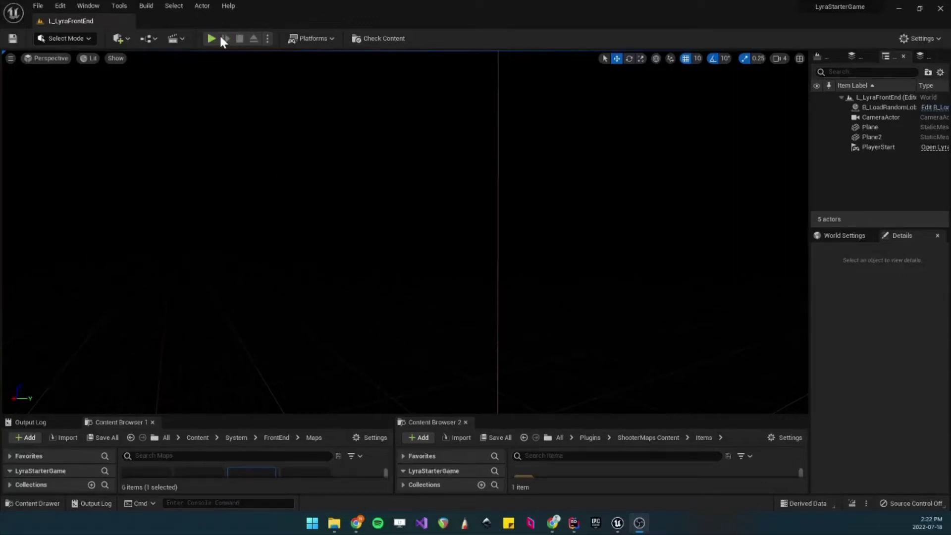
Play L_LyraFrontEnd to preview the Lyra main menu, then stop the play session
click(211, 38)
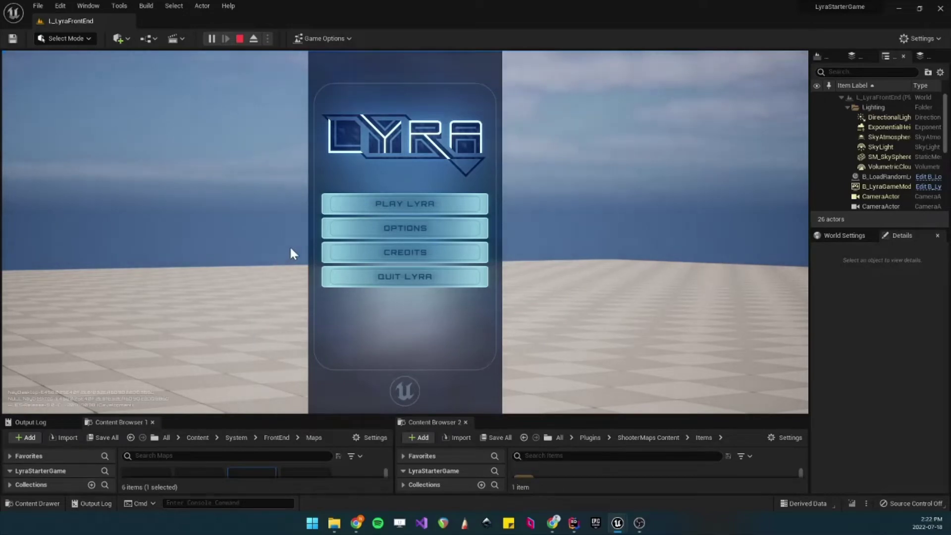
click(240, 38)
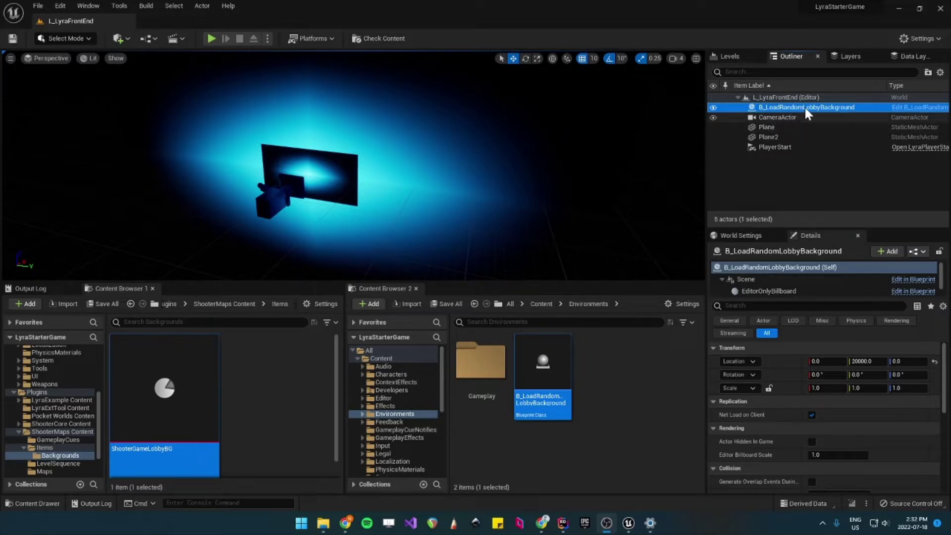
double_click(543, 369)
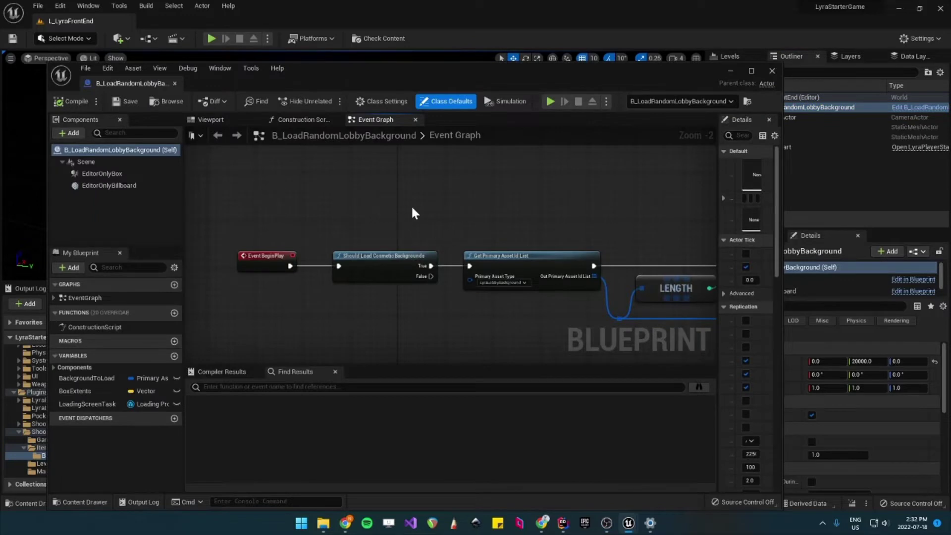
scroll(495, 216, down, 2)
right_drag(471, 228, 363, 239)
scroll(364, 237, up, 3)
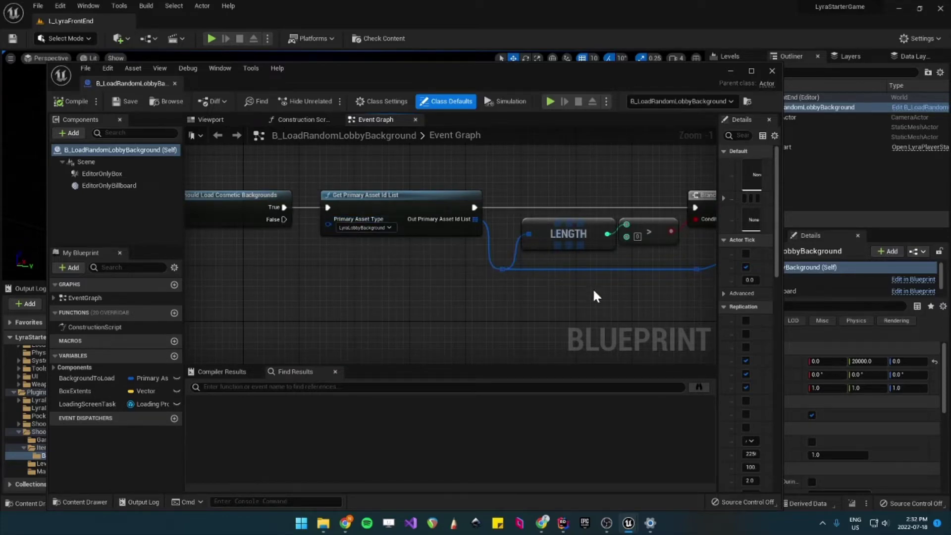
right_drag(593, 296, 394, 278)
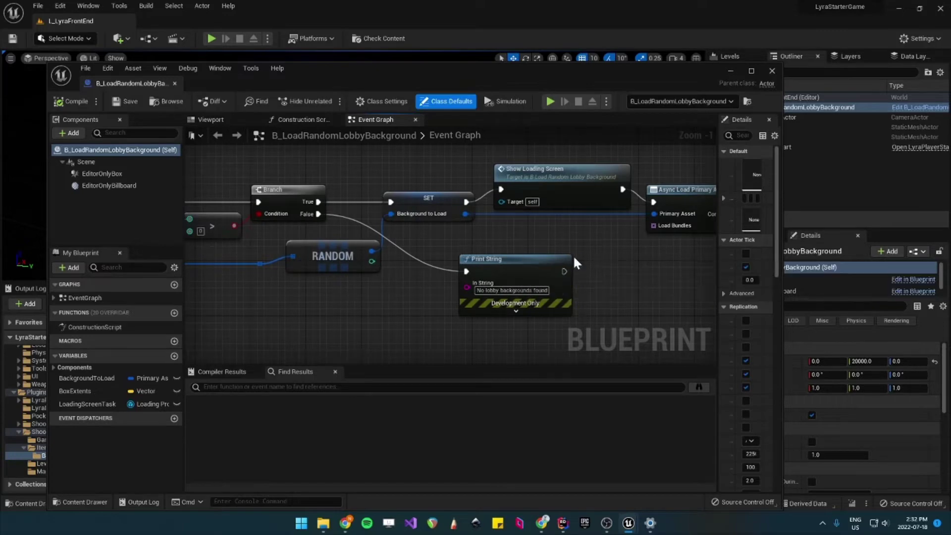
scroll(573, 254, down, 1)
right_drag(534, 225, 185, 242)
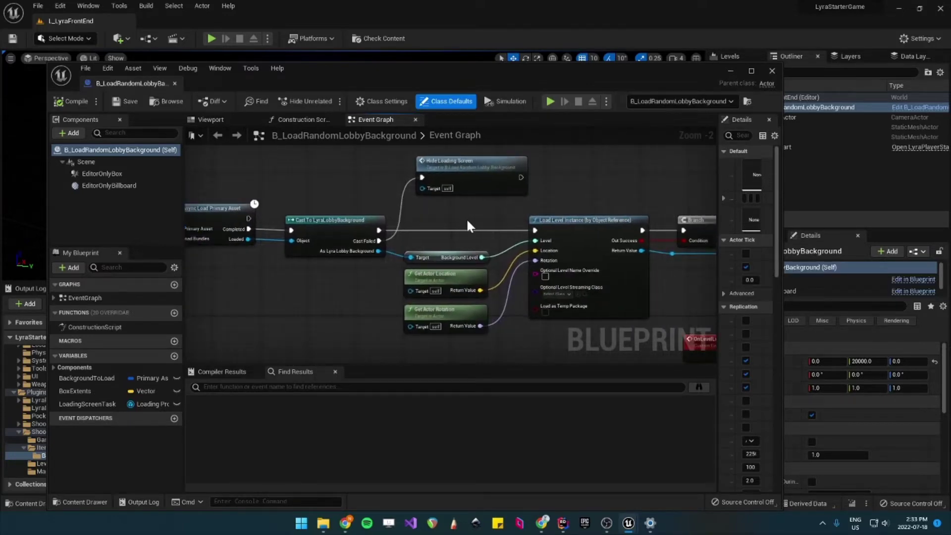
right_drag(471, 214, 391, 219)
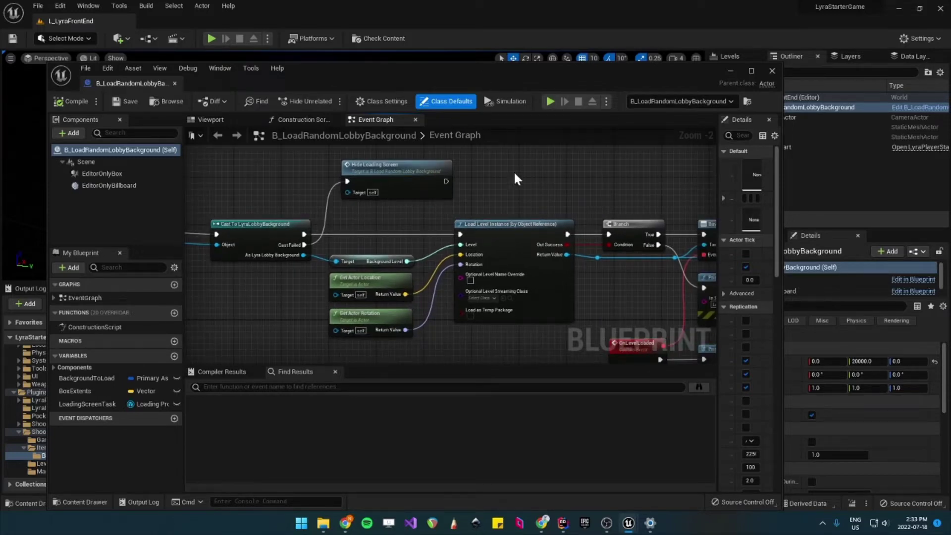
drag(375, 66, 397, 286)
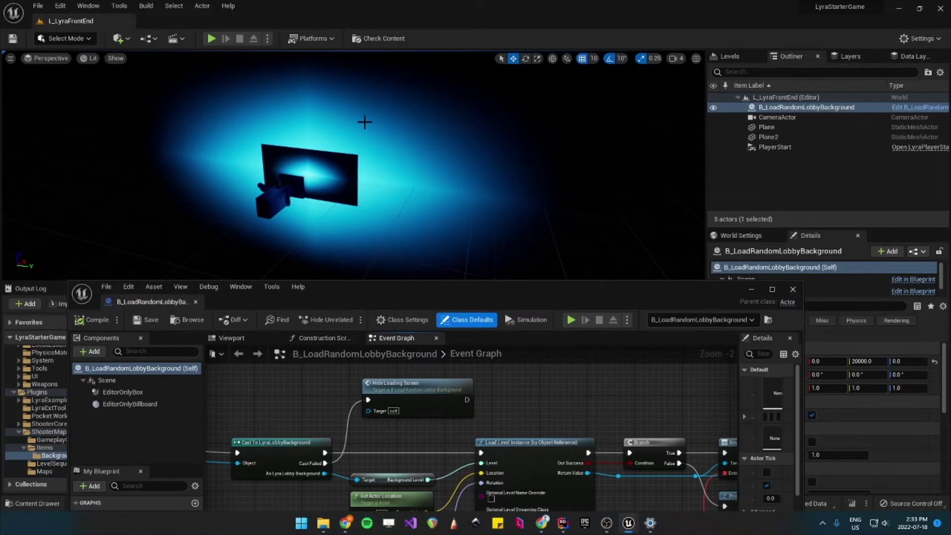
drag(533, 292, 498, 228)
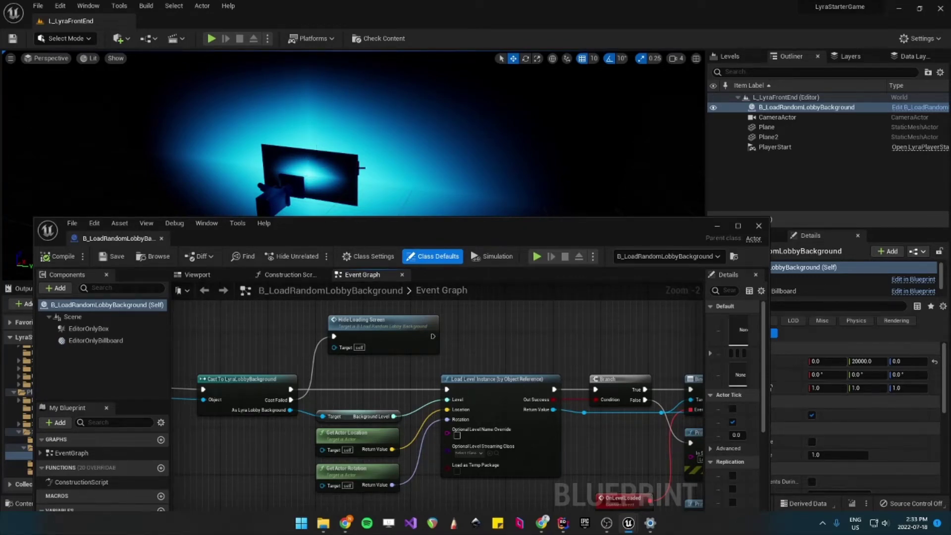
drag(545, 224, 537, 116)
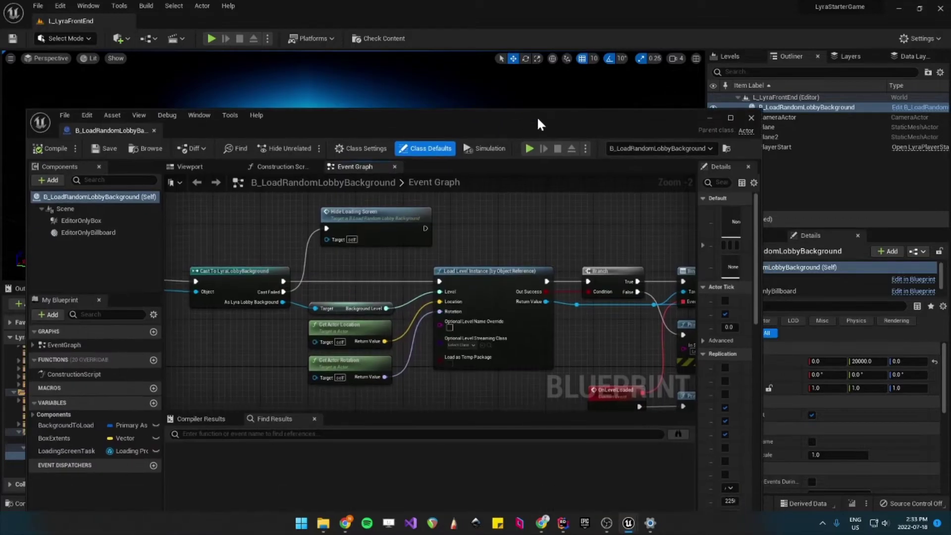
right_drag(471, 298, 379, 273)
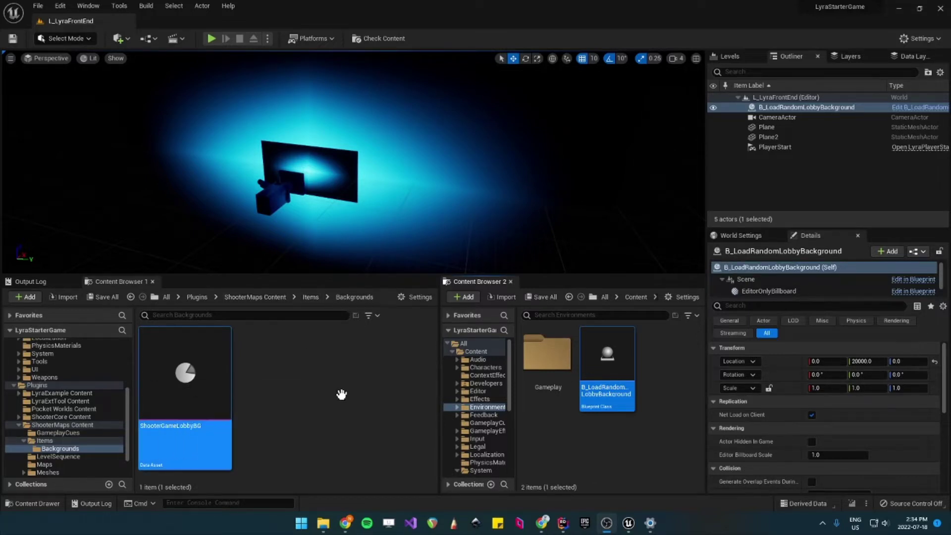
From the ShooterGameLobbyBG asset, load its background level L_ShooterFrontendBackground from the Maps folder
double_click(192, 389)
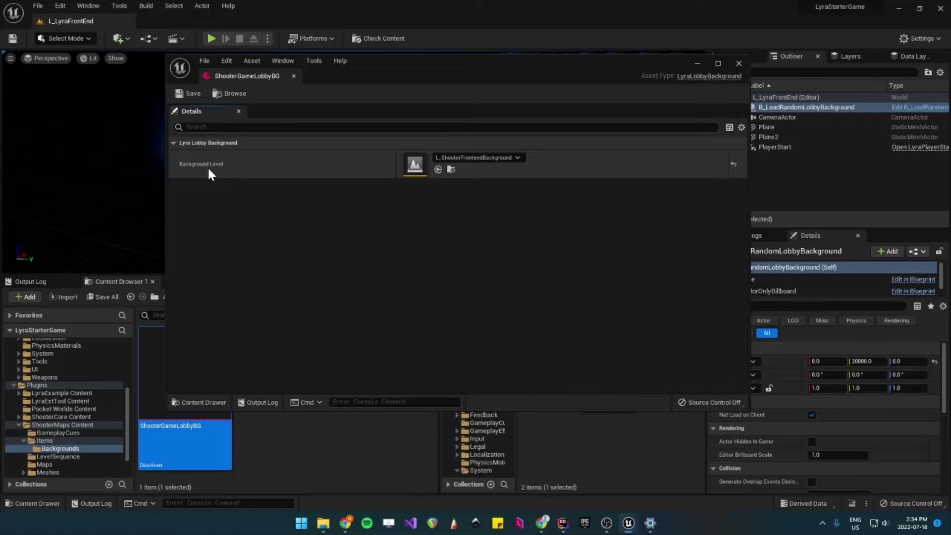
click(451, 169)
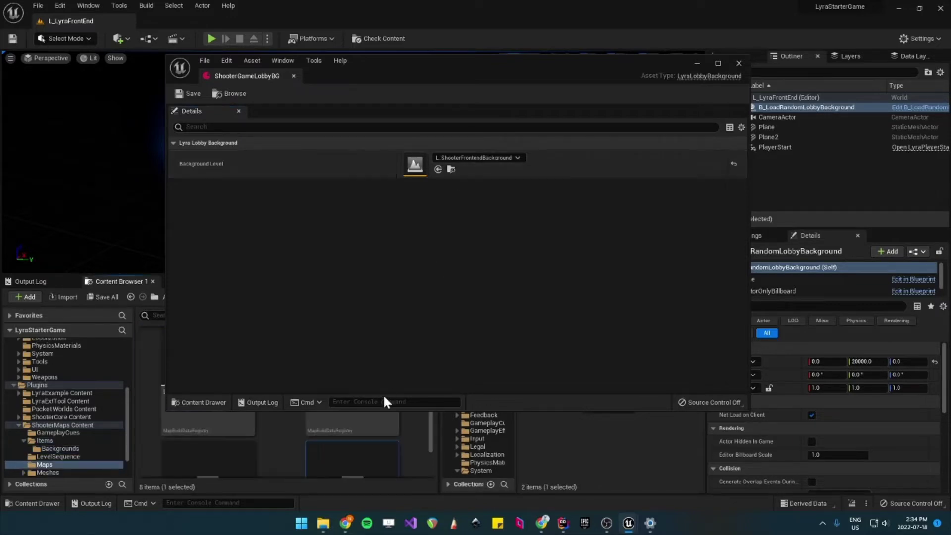
drag(377, 409, 378, 344)
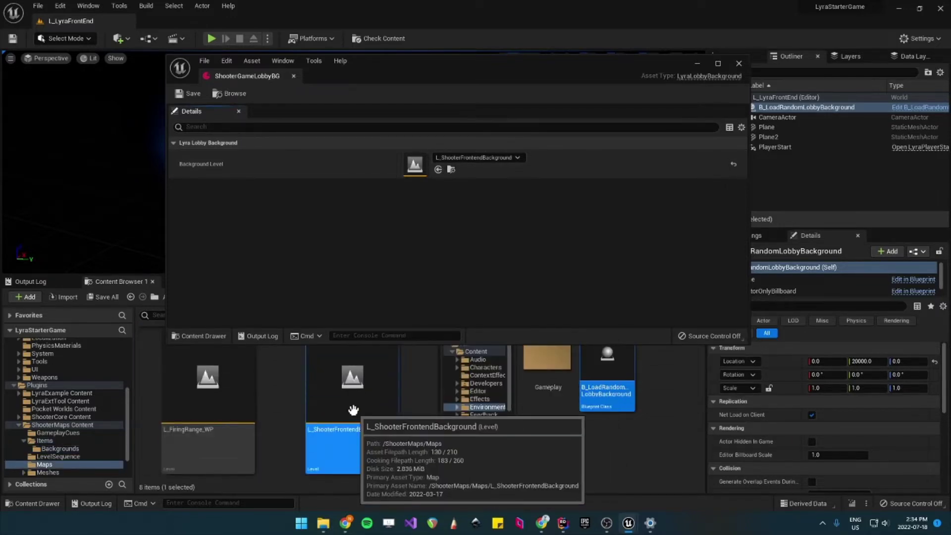
double_click(353, 409)
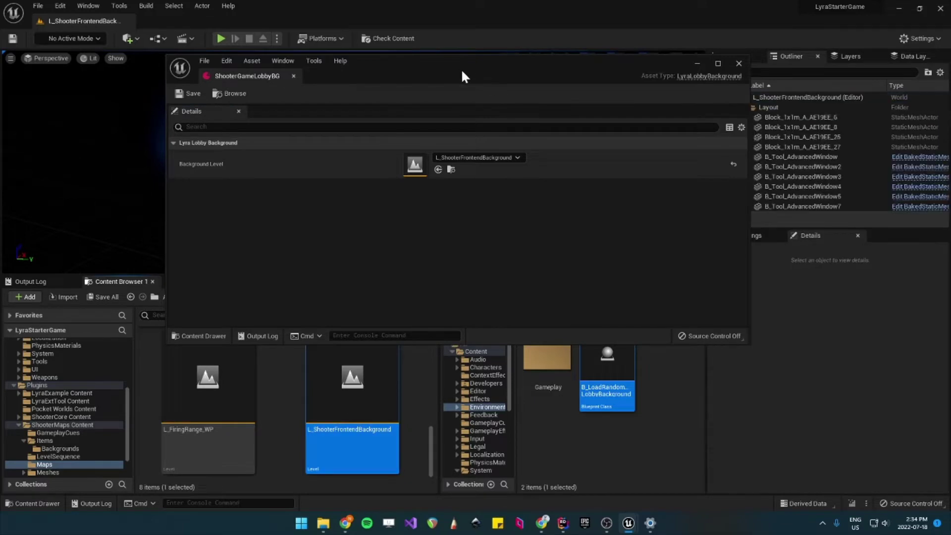
drag(453, 73, 372, 355)
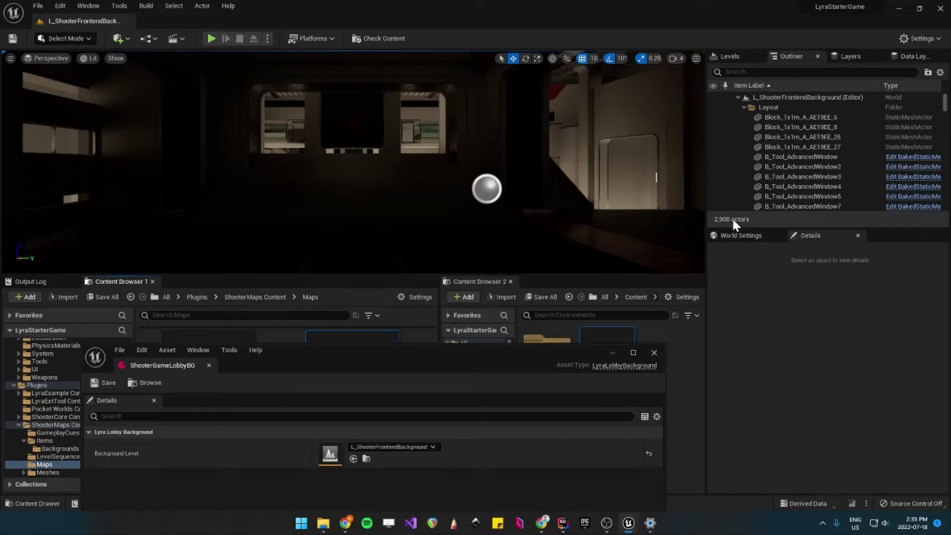
drag(732, 227, 728, 335)
scroll(803, 218, down, 5)
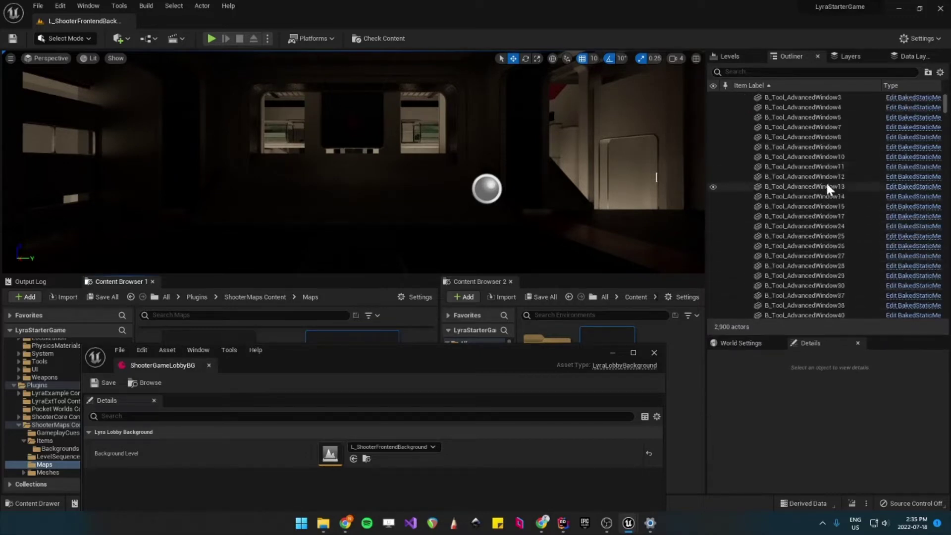
Find SEQ_LobbyScreen via an Outliner search for 'seq', review its playback settings, and scrub to frame 0221
click(822, 72)
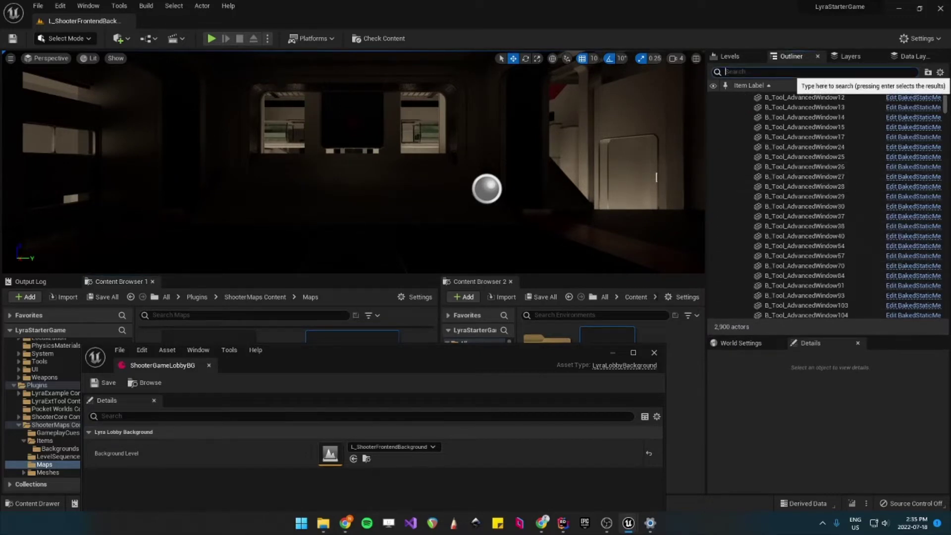
text(seq)
click(791, 118)
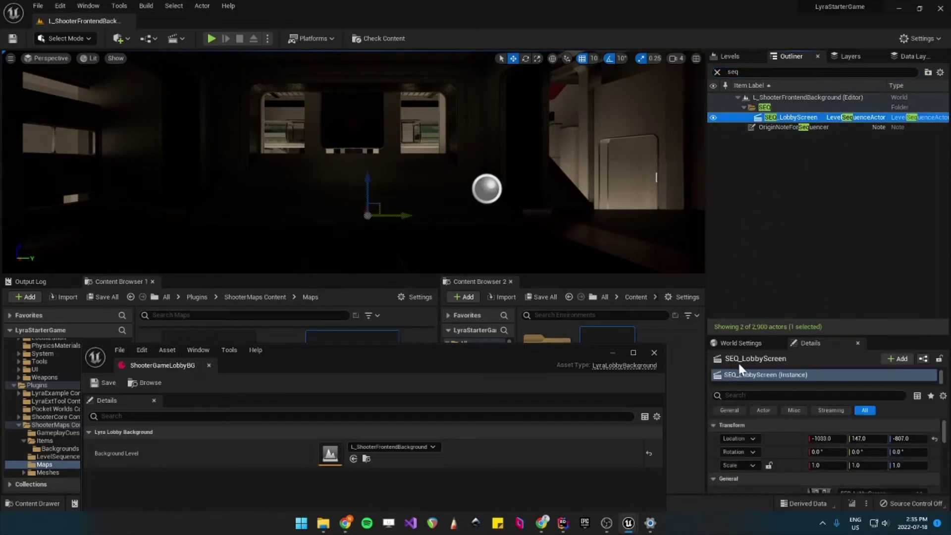
drag(751, 336, 761, 226)
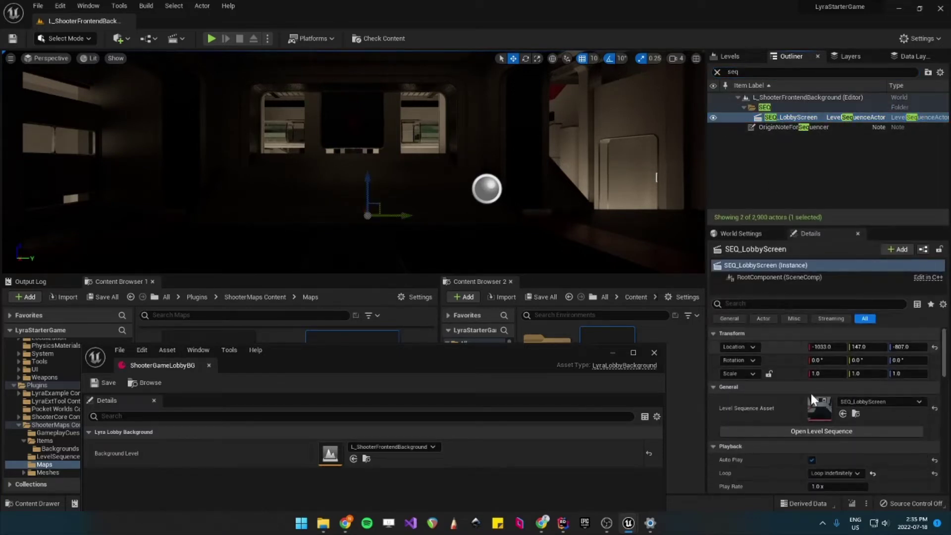
click(810, 430)
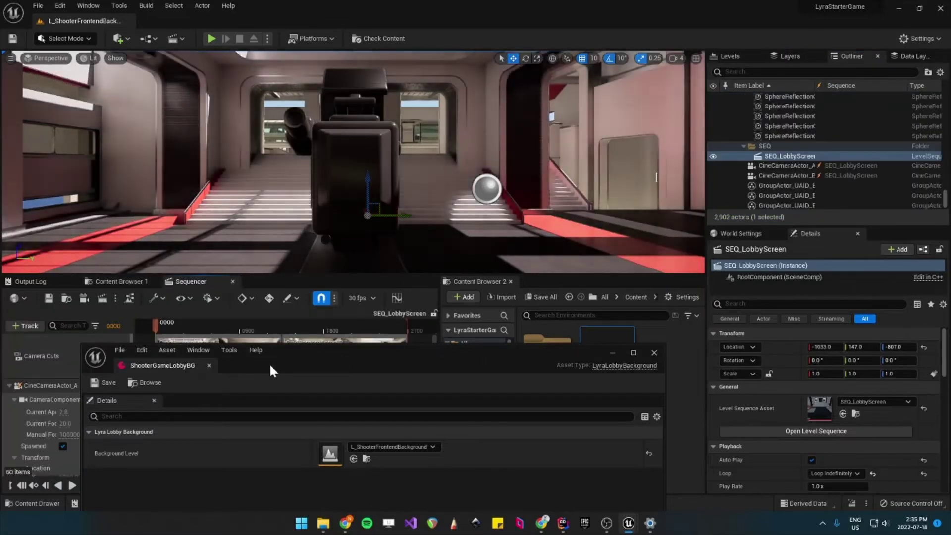
drag(269, 363, 283, 454)
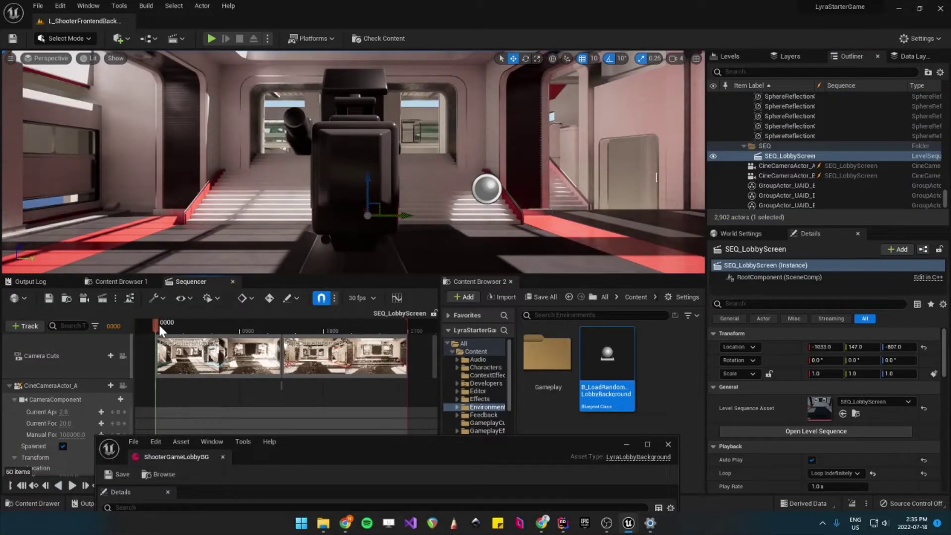
mouse_move(156, 322)
mouse_down()
mouse_move(176, 325)
mouse_move(153, 331)
mouse_up()
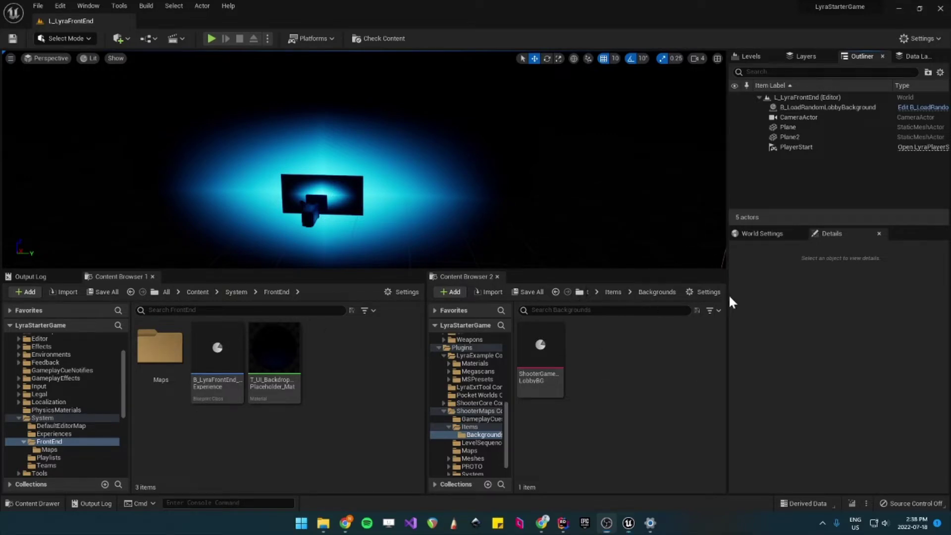
Paste a copy of the ShooterGameLobbyBG data asset into the System/FrontEnd folder
drag(727, 294, 831, 304)
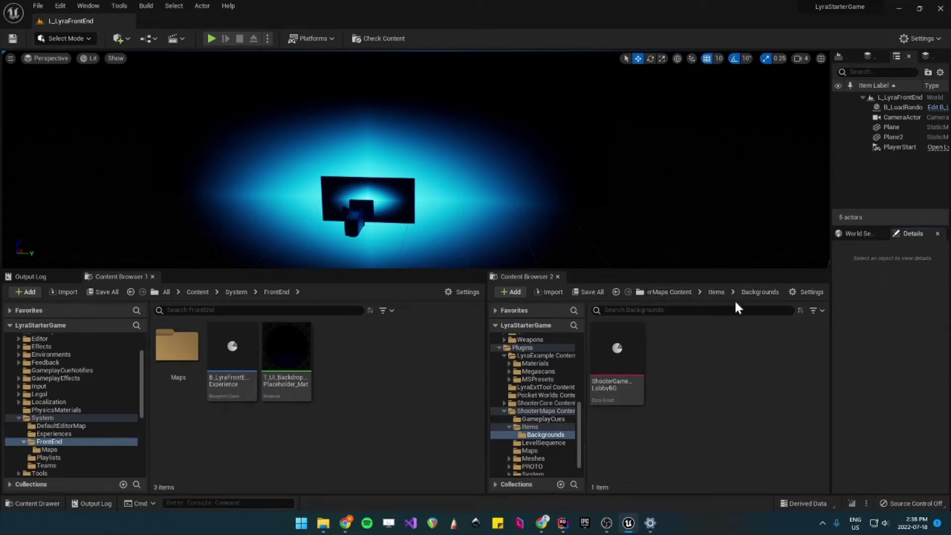
click(620, 342)
click(395, 377)
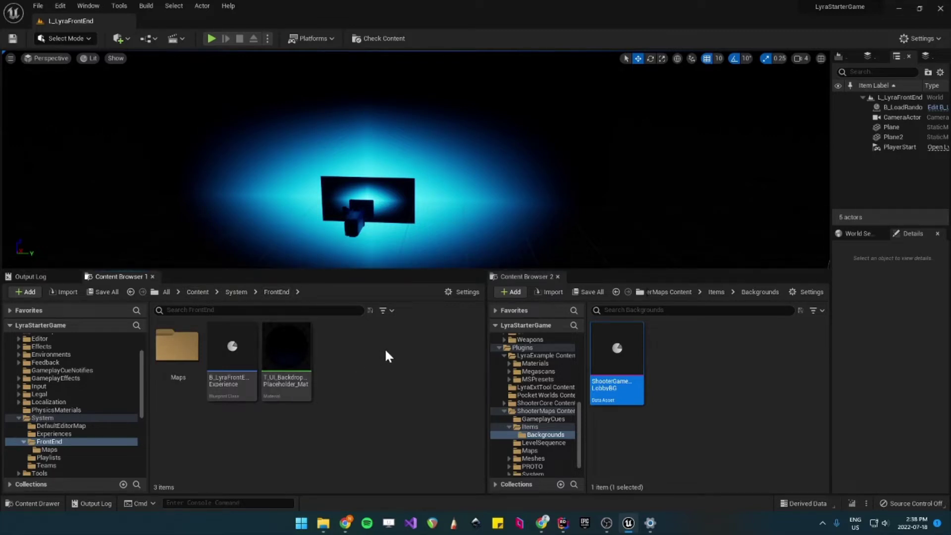
key(ctrl+v)
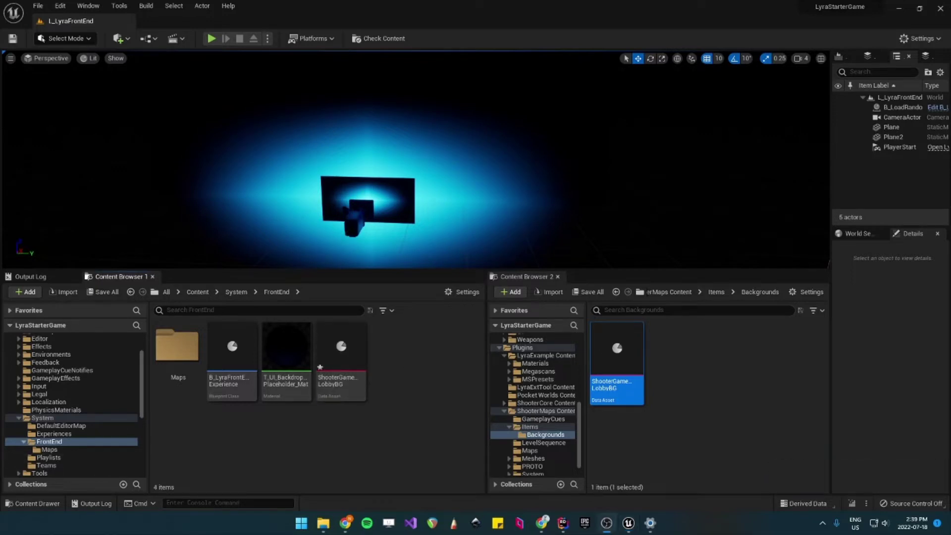
Rename the copied asset to MainMenuBG and clear the selection
click(333, 380)
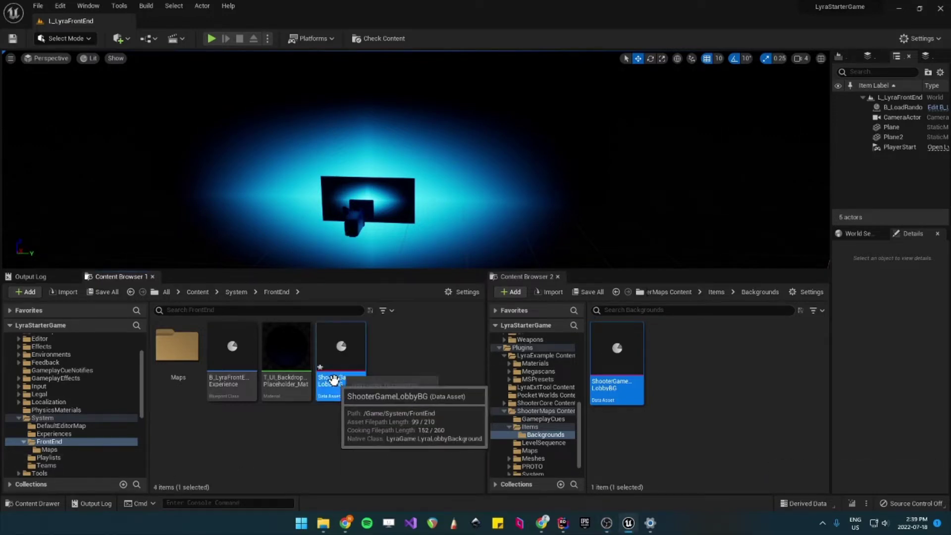
key(F2)
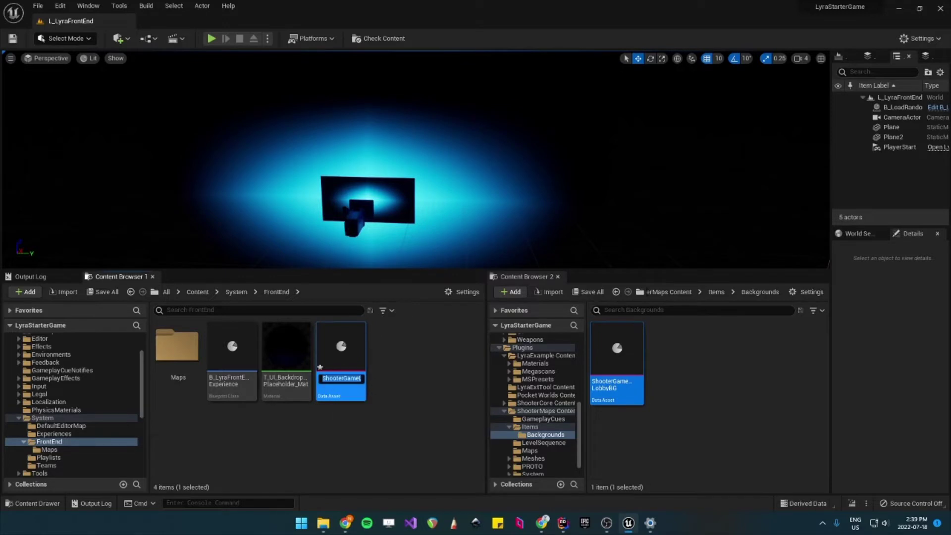
text(MainMen)
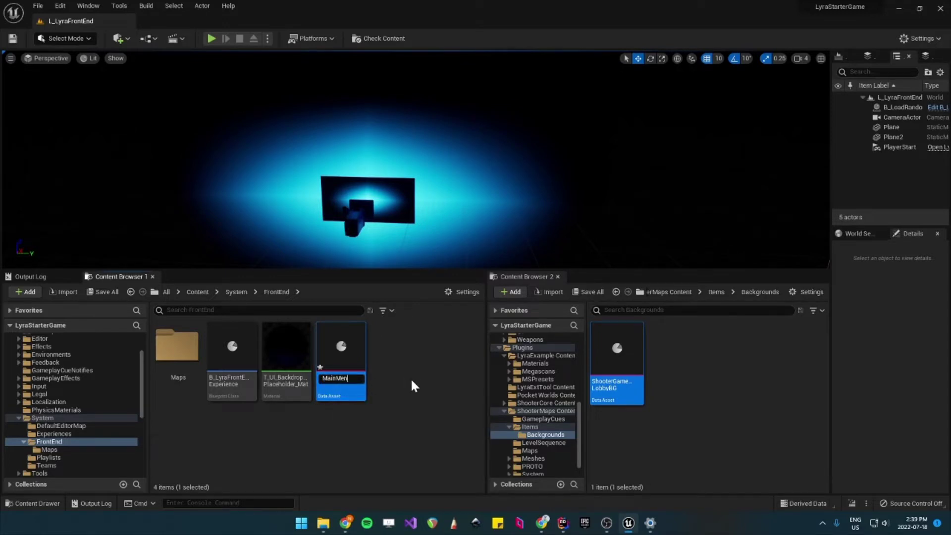
text(uBG)
key(Return)
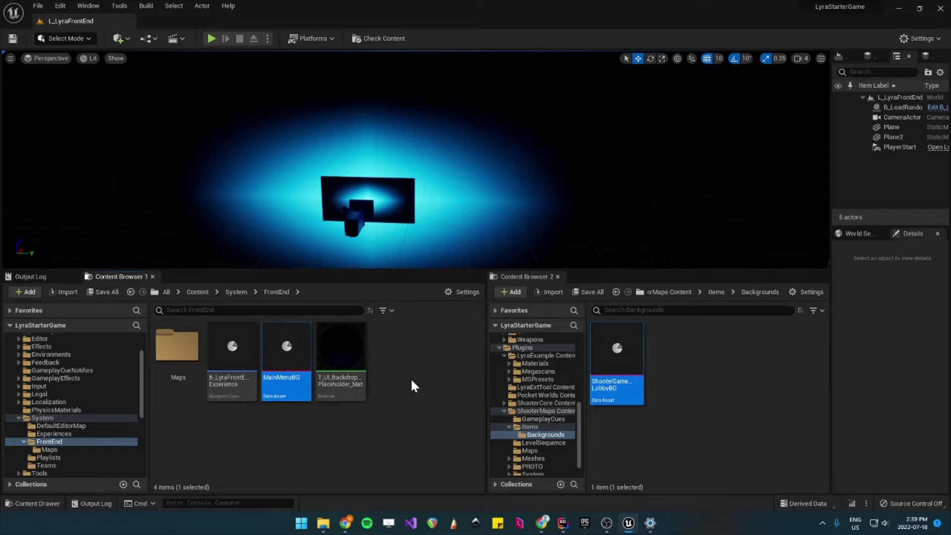
click(340, 434)
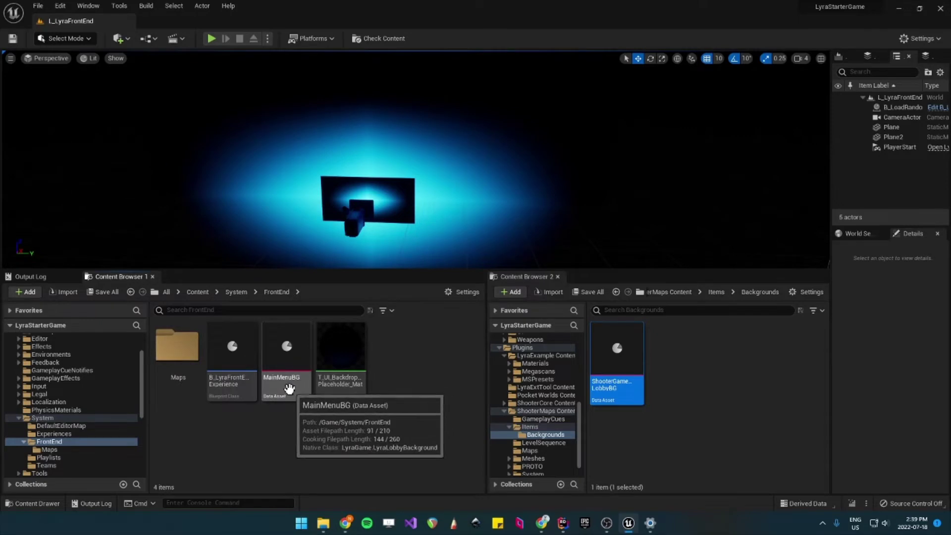
Inside FrontEnd > Maps, create a new level from the Basic template
double_click(188, 352)
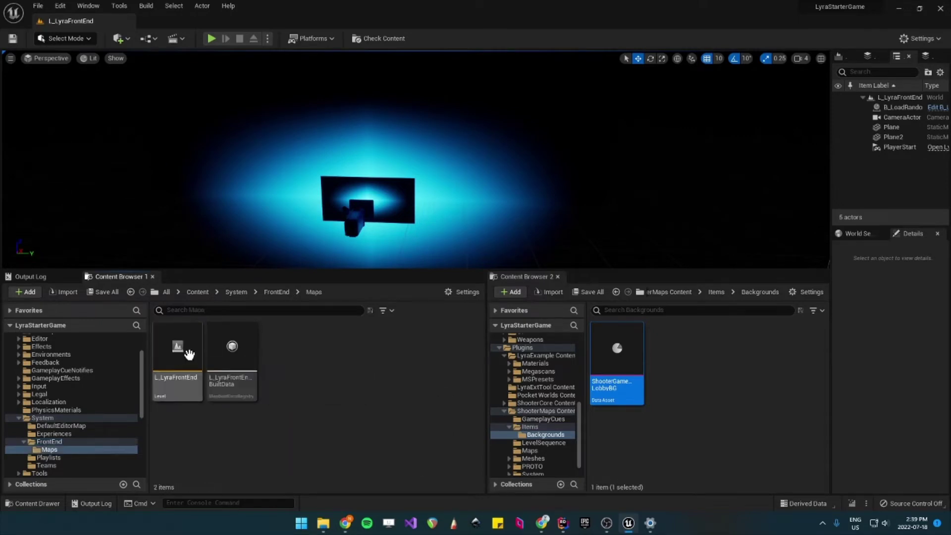
click(38, 6)
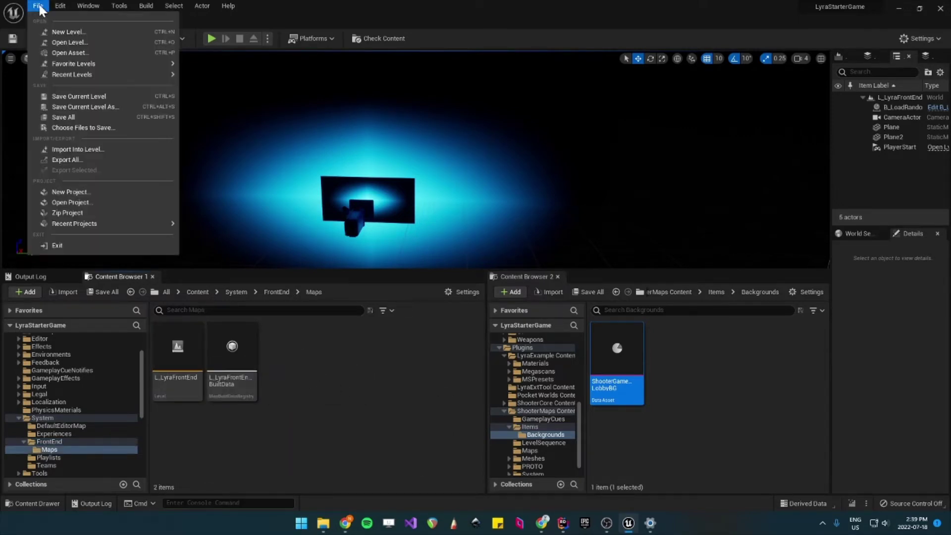
click(61, 32)
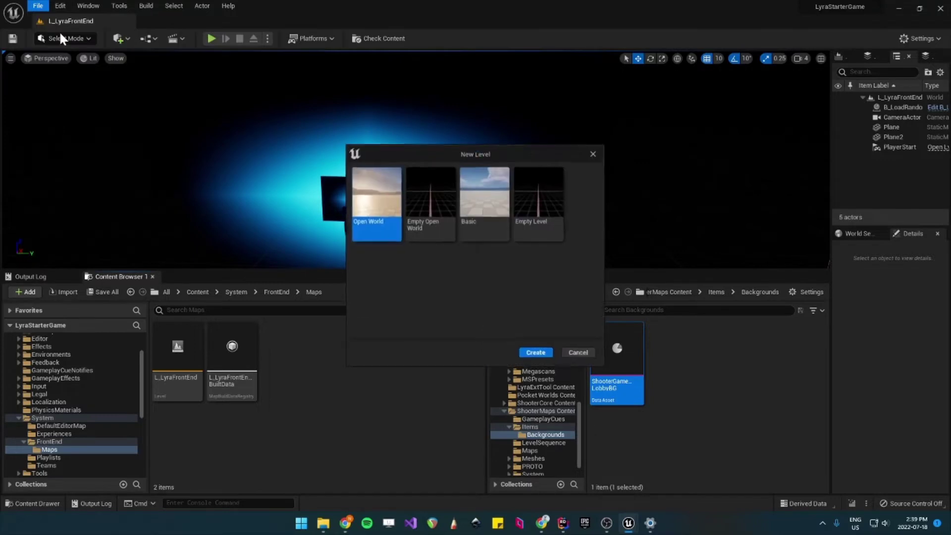
click(488, 207)
click(535, 355)
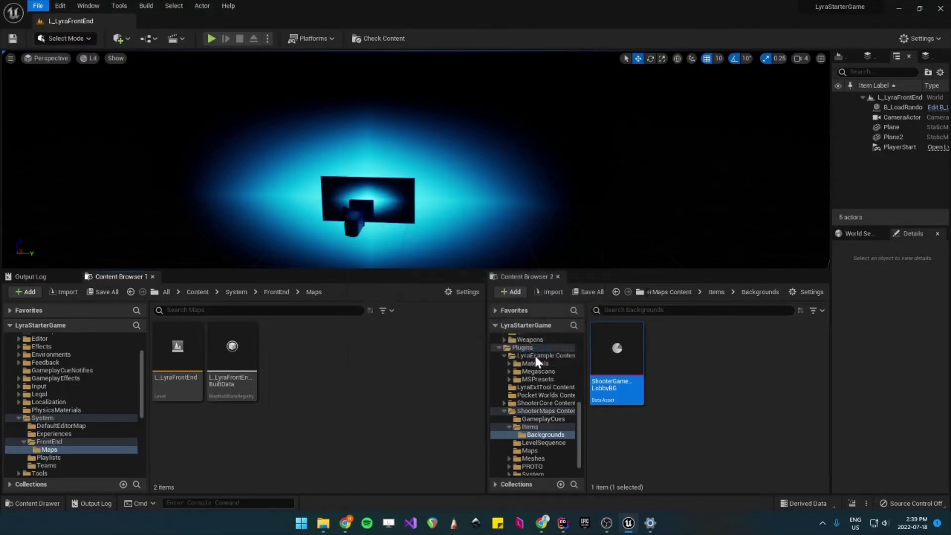
drag(318, 269, 318, 298)
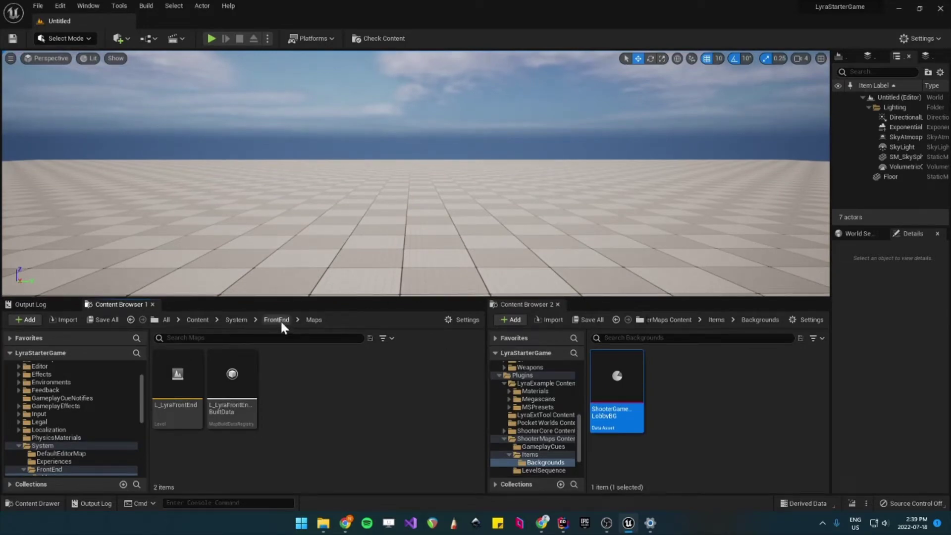
Save the level as L_MainMenuBackground1 in System/FrontEnd/Maps
click(38, 6)
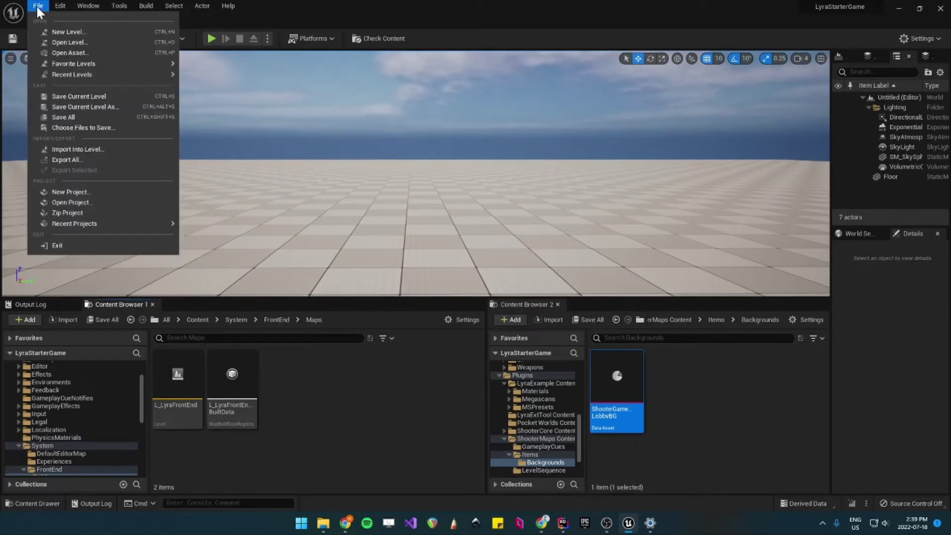
click(87, 99)
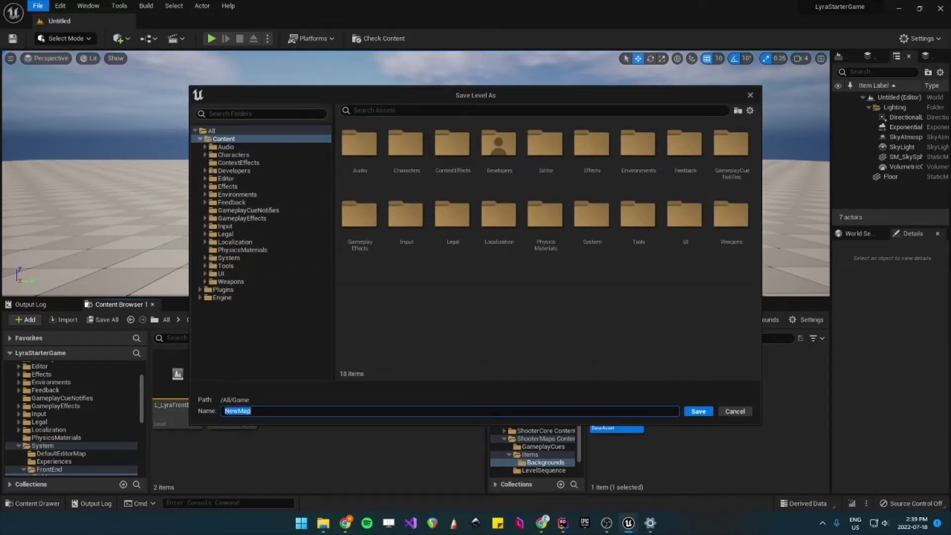
drag(259, 94, 454, 105)
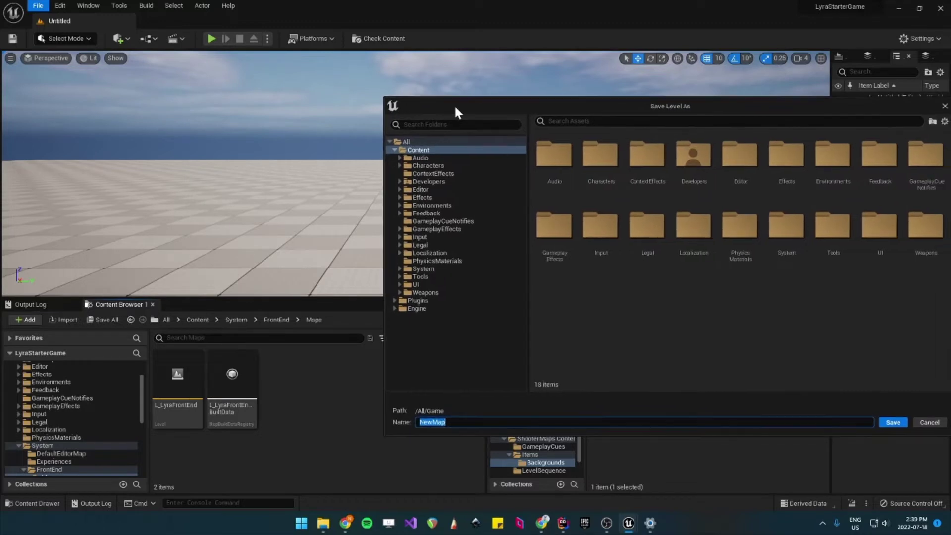
click(399, 268)
click(404, 292)
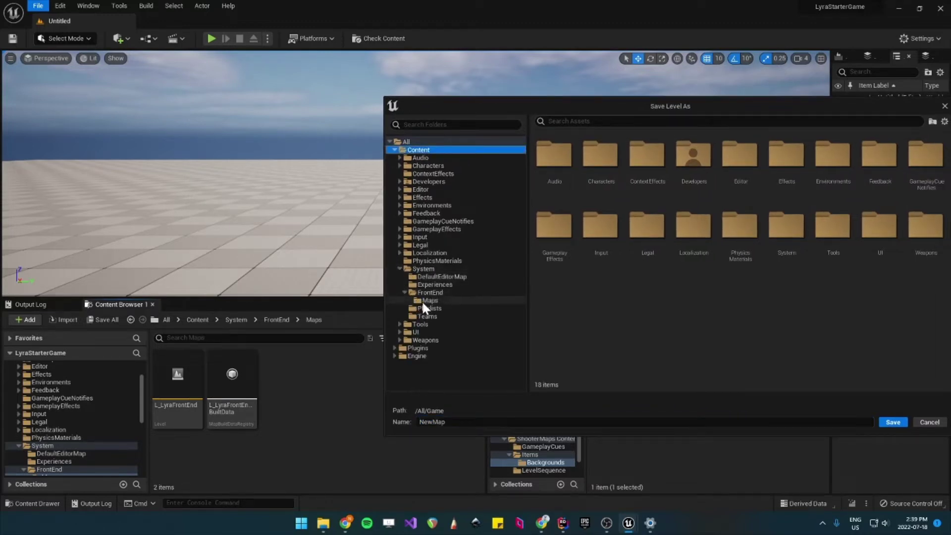
click(427, 301)
drag(567, 106, 350, 83)
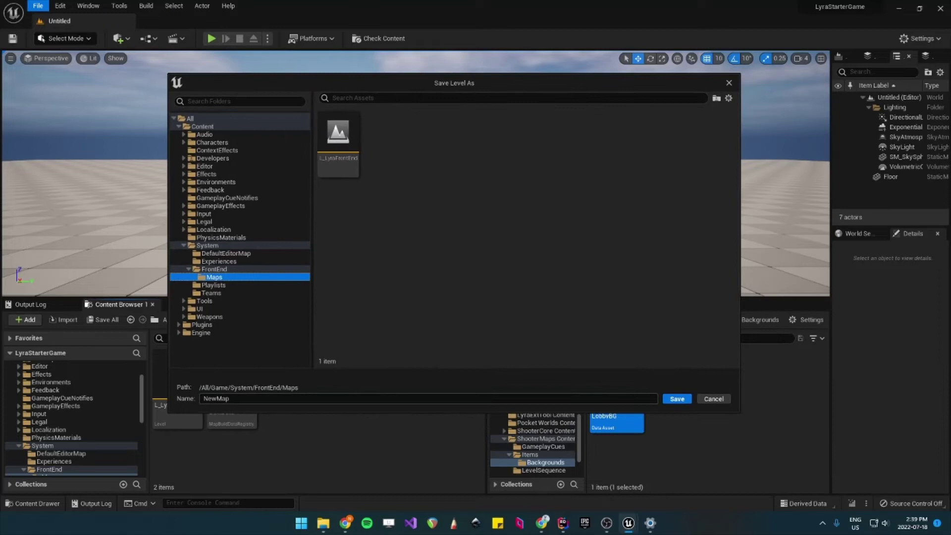
key(Tab)
text(L_)
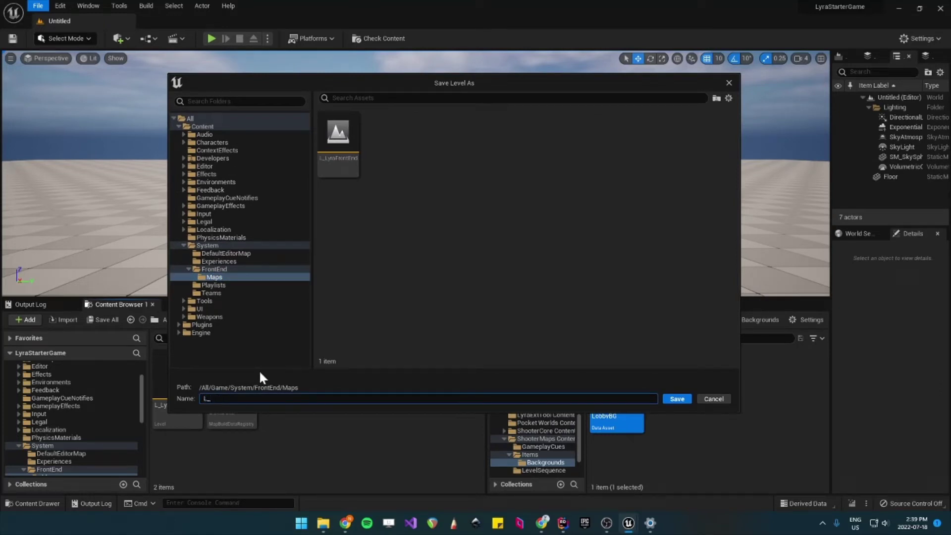
text(MainMenuBackground1)
click(677, 399)
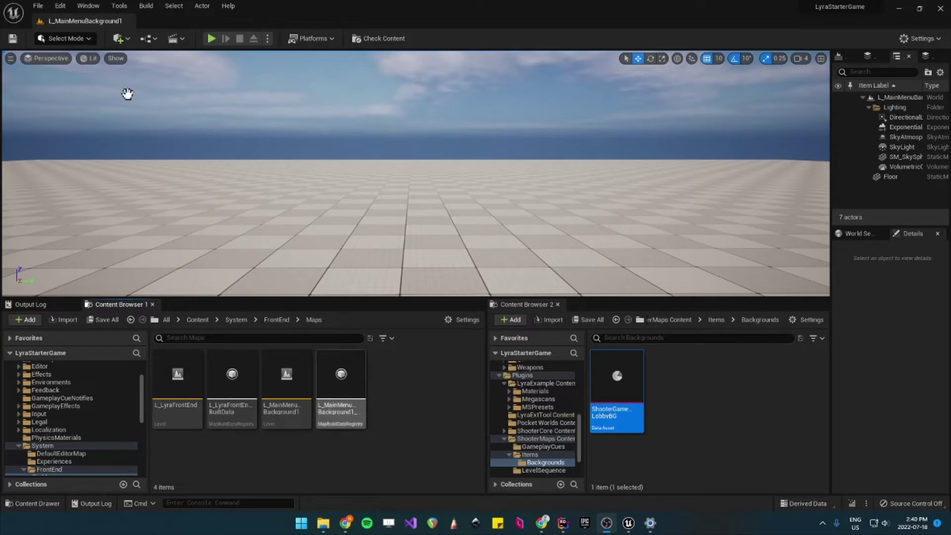
Show the Asset Manager project settings and expand Primary Asset Types to Scan
click(58, 6)
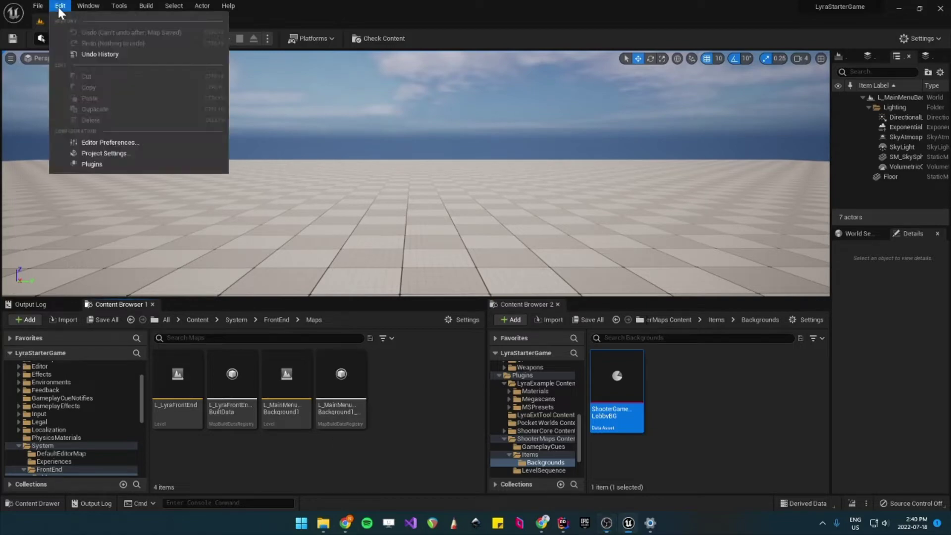
click(117, 152)
drag(250, 68, 526, 73)
scroll(352, 171, down, 3)
click(345, 176)
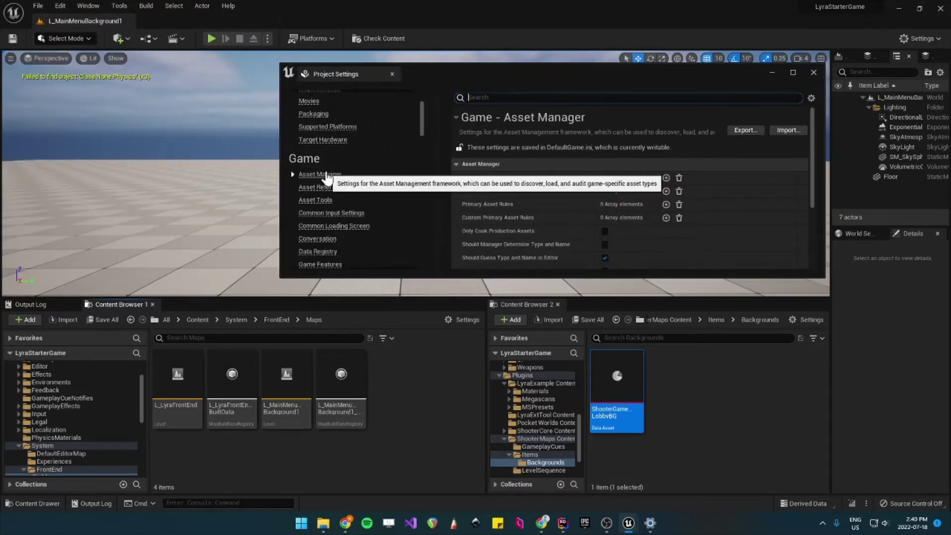
drag(376, 74, 219, 70)
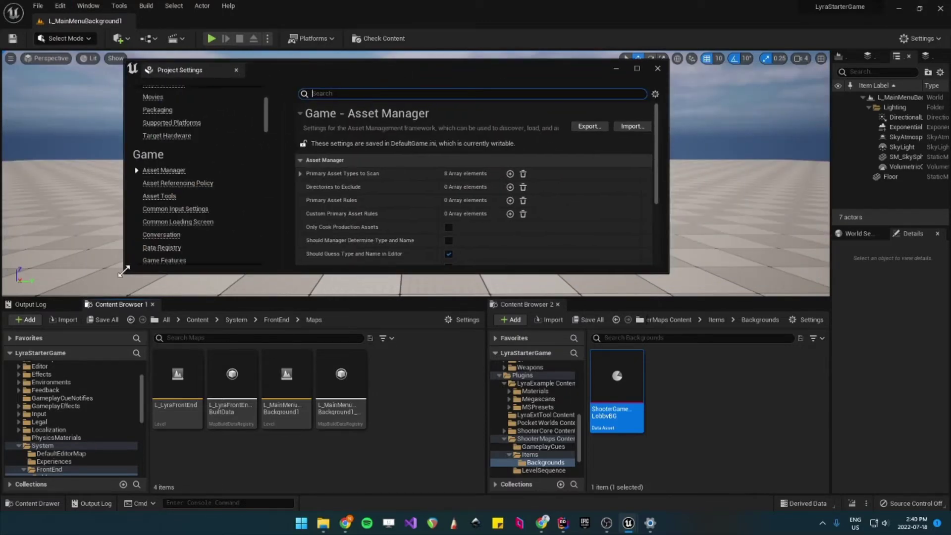
drag(124, 271, 89, 326)
scroll(330, 218, down, 2)
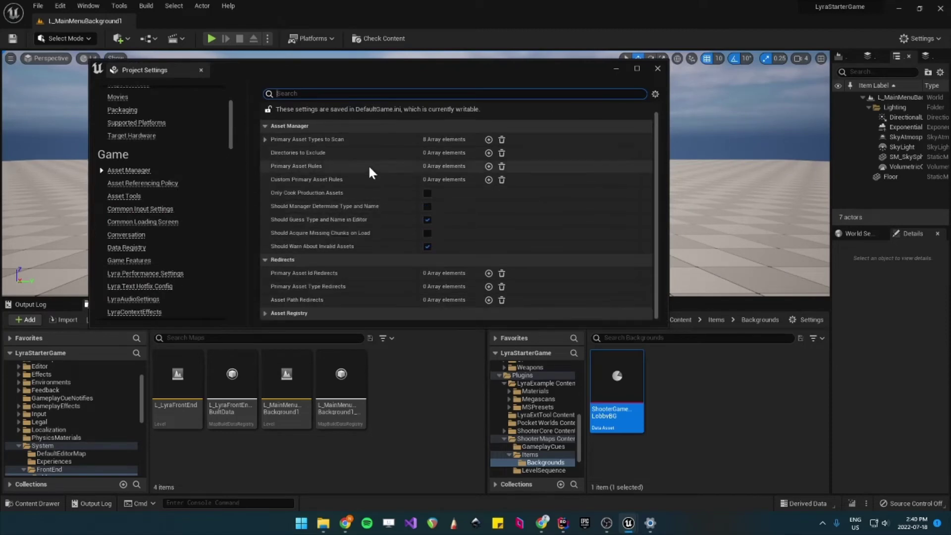
click(263, 139)
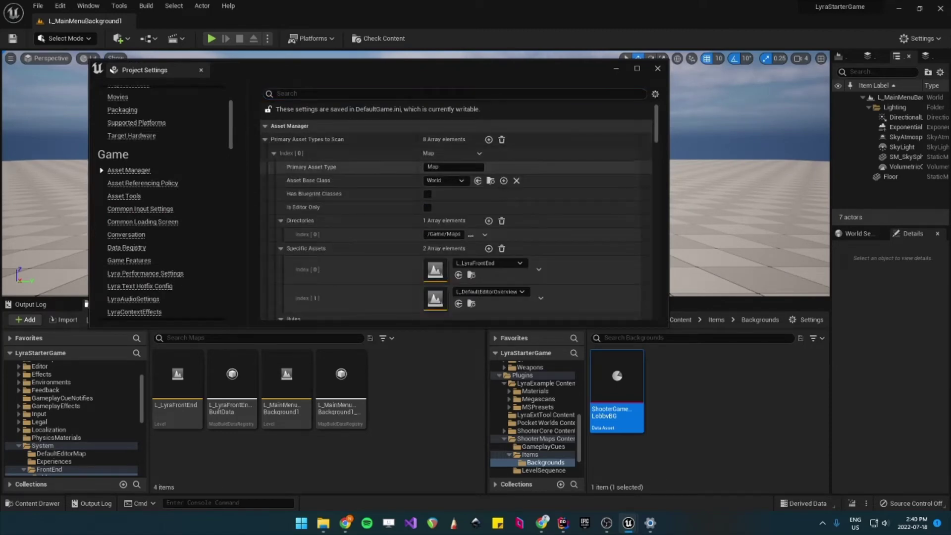
scroll(463, 242, down, 1)
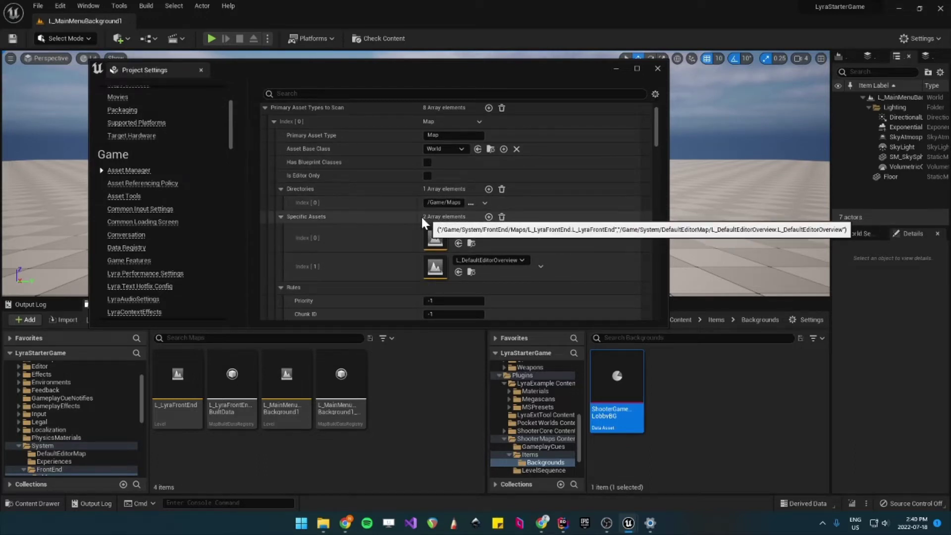
Add L_MainMenuBackground1 as Index [2] of the Map type's Specific Assets
drag(352, 72, 324, 48)
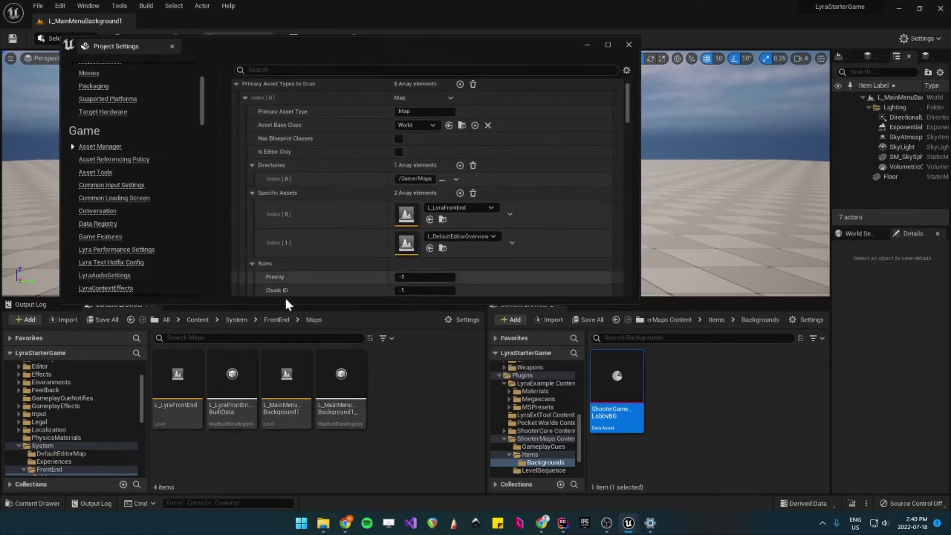
click(460, 193)
click(456, 266)
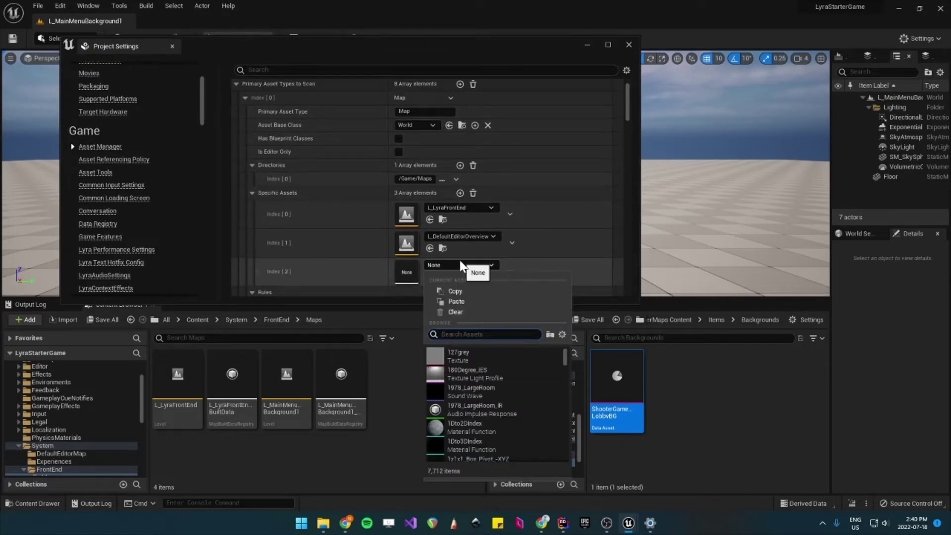
text(L_)
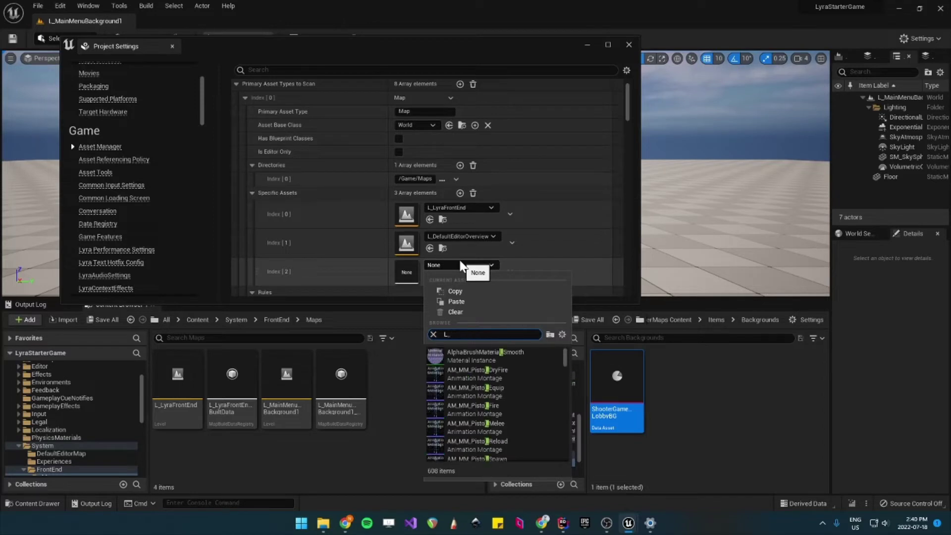
text(MainMenu)
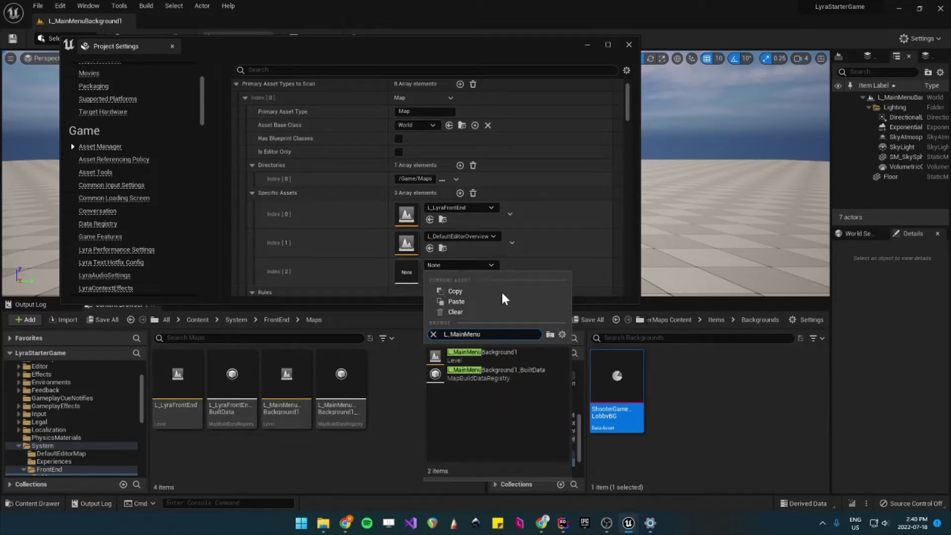
click(490, 356)
Add /Game/System/FrontEnd to the Directories of the LyraLobbyBackground scan entry
scroll(483, 205, down, 1)
scroll(483, 206, down, 7)
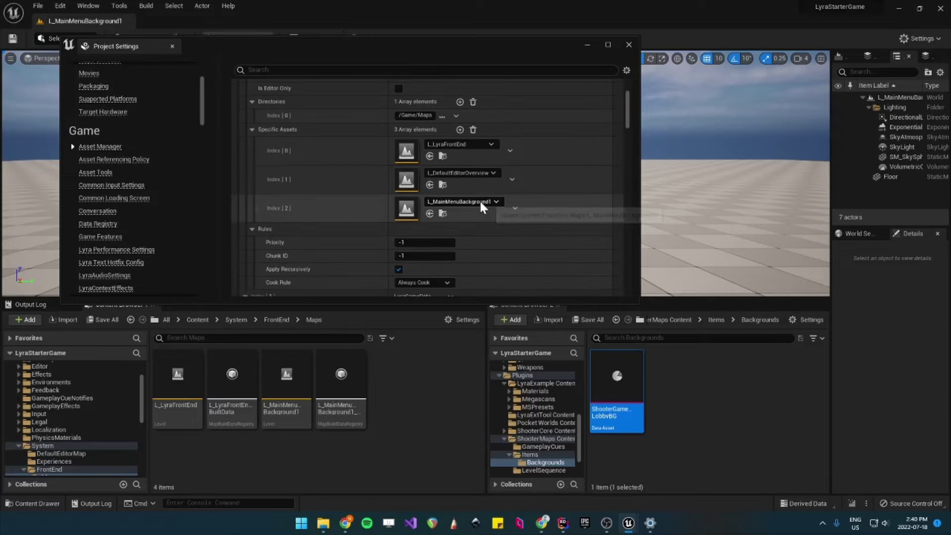
scroll(462, 227, down, 12)
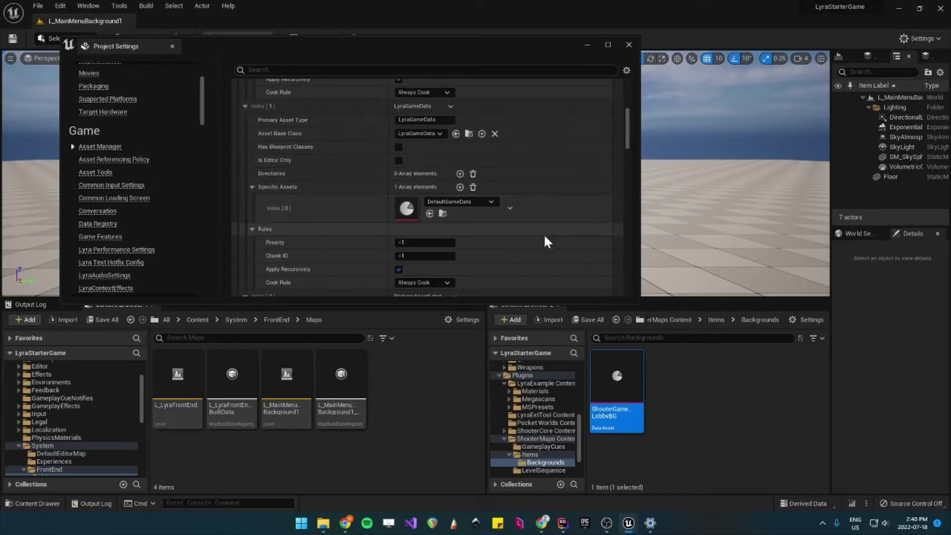
scroll(470, 223, down, 7)
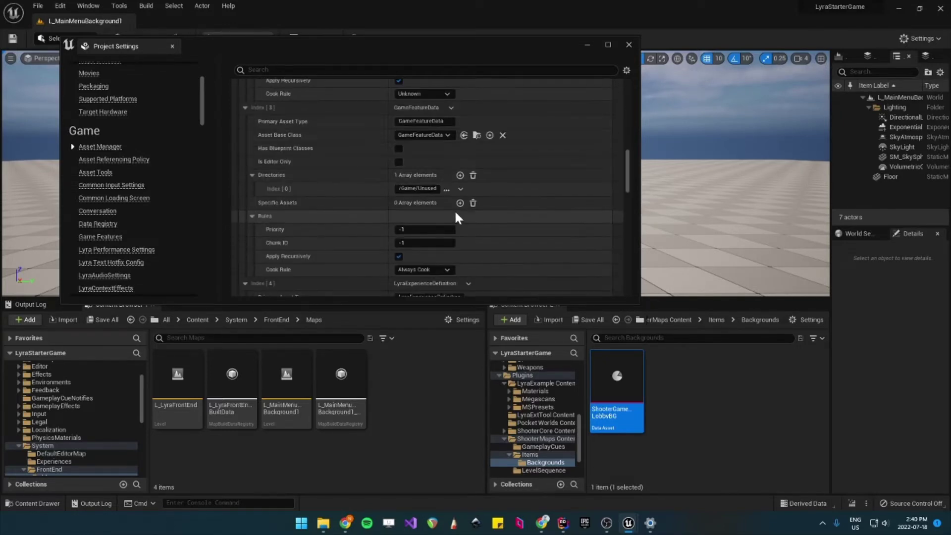
scroll(519, 238, down, 3)
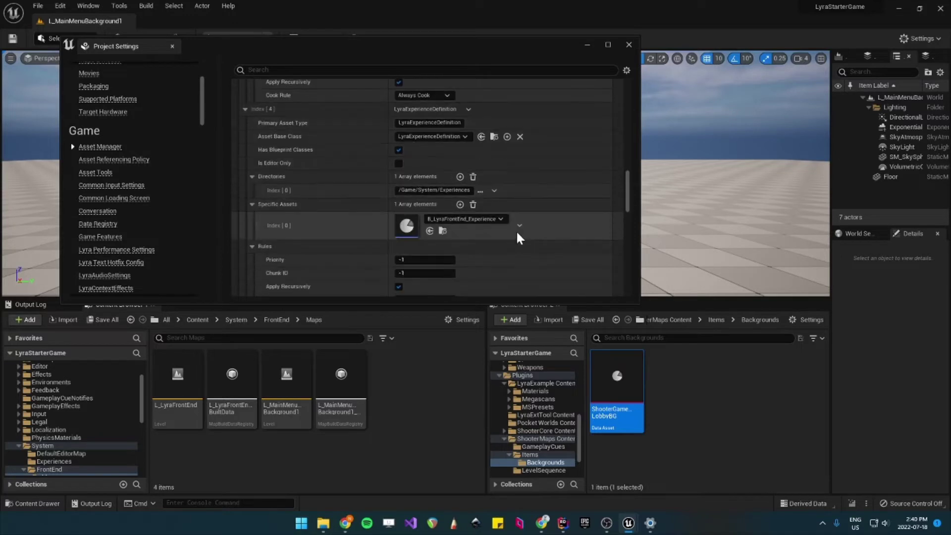
scroll(484, 213, down, 7)
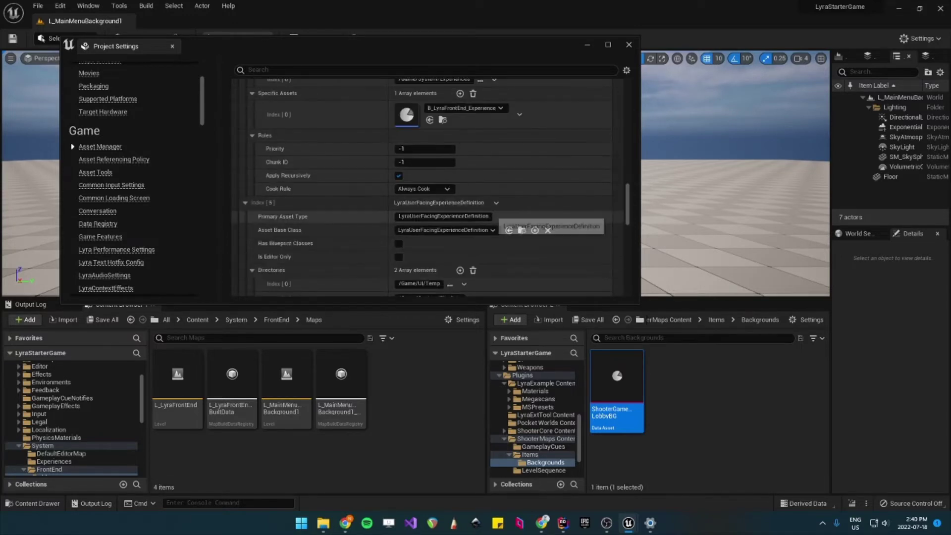
scroll(493, 232, down, 5)
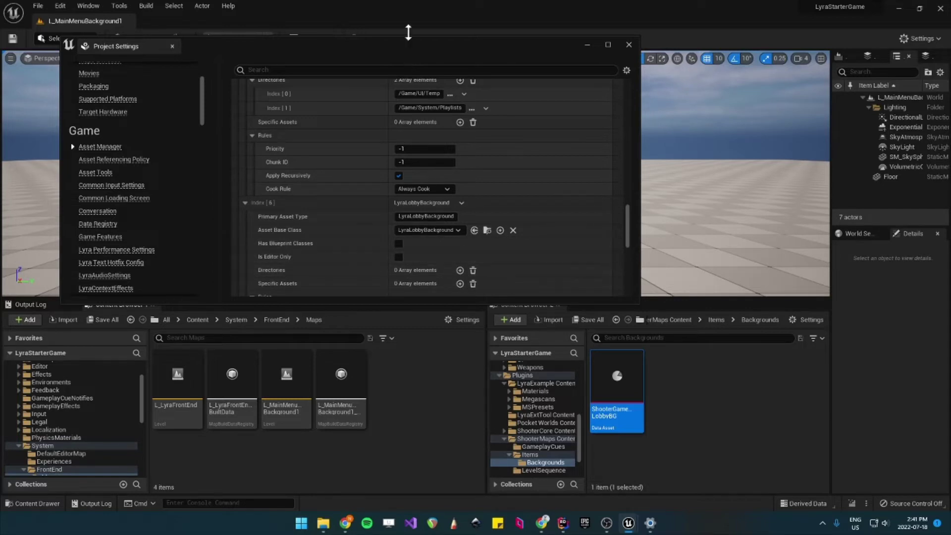
drag(404, 45, 393, 32)
scroll(417, 245, down, 2)
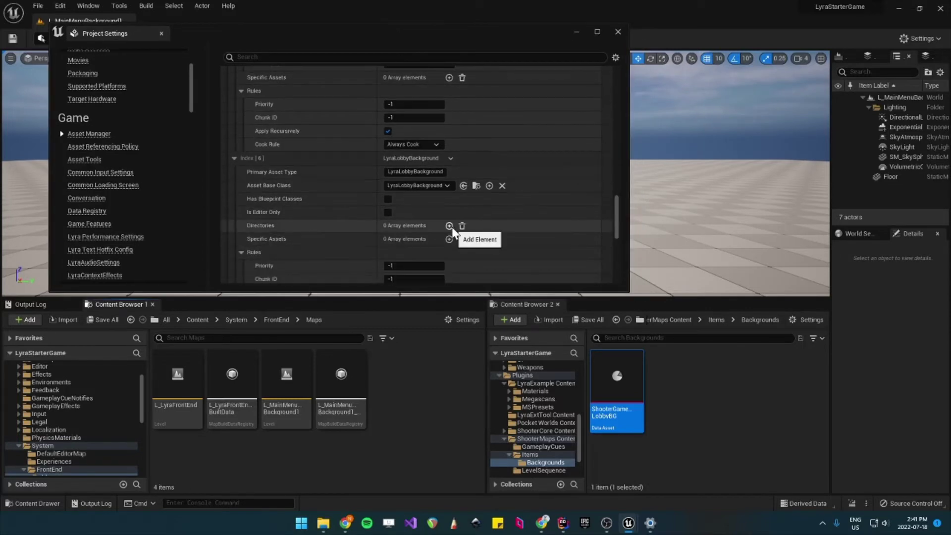
click(278, 320)
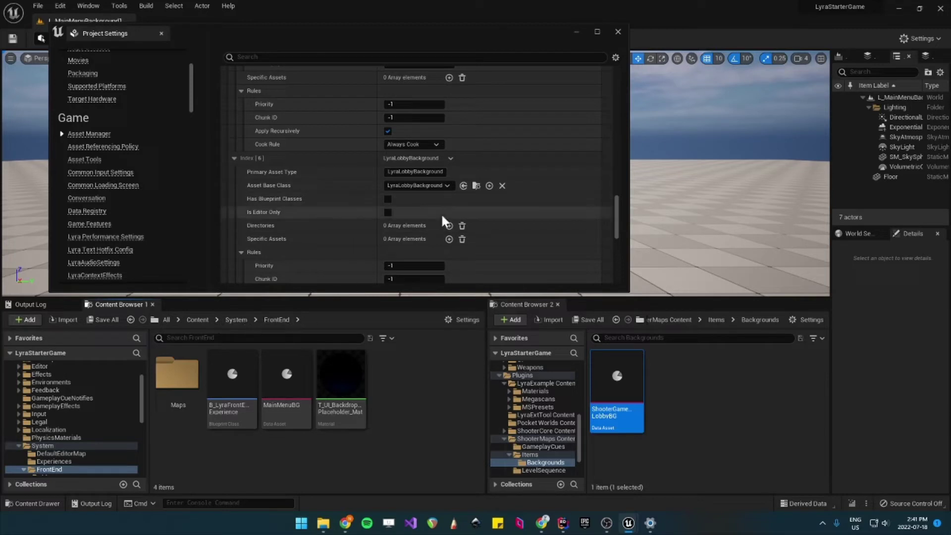
click(449, 226)
click(422, 240)
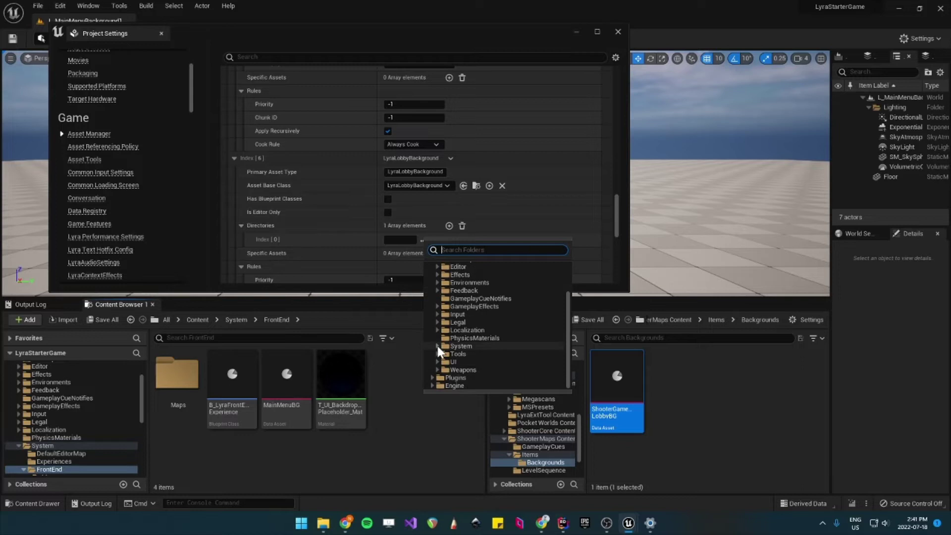
click(437, 346)
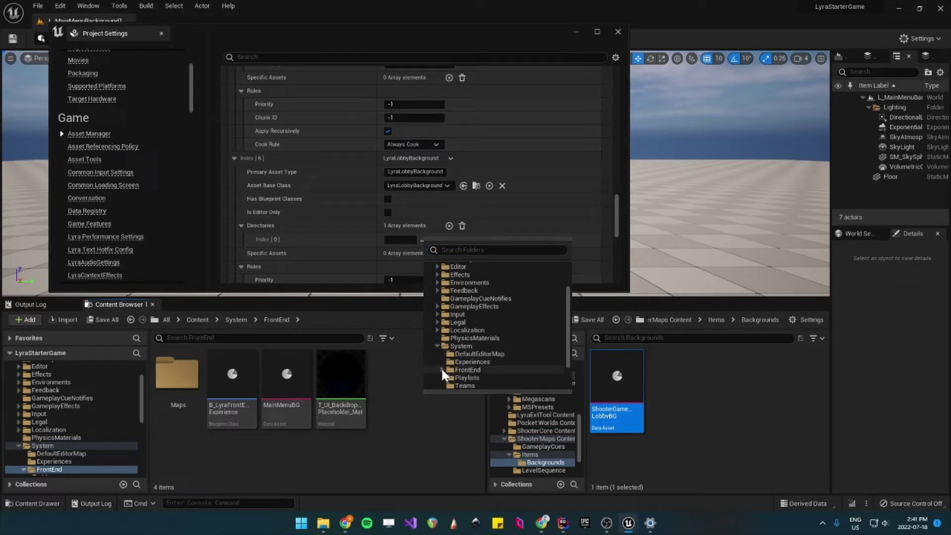
click(468, 370)
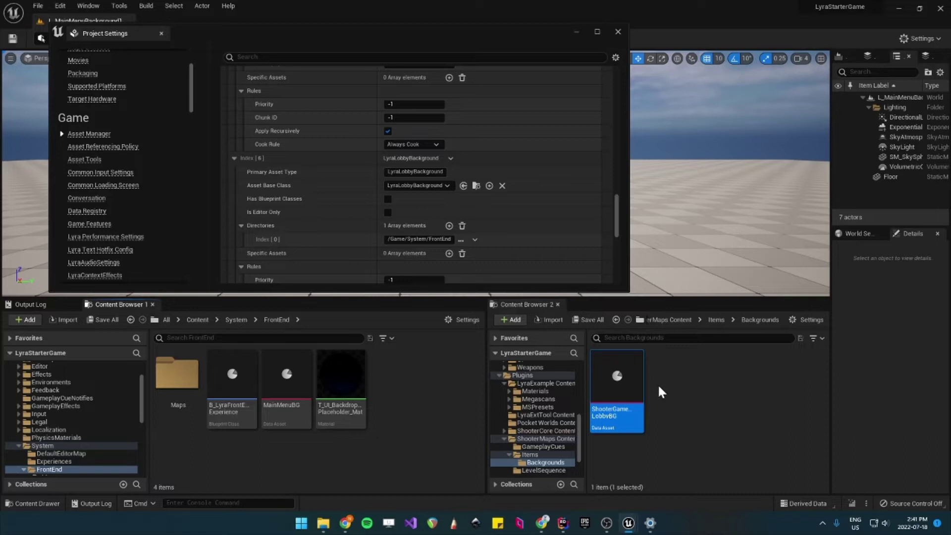
Select ShooterGameLobbyBG in the Backgrounds folder and delete it, confirming the deletion
key(Escape)
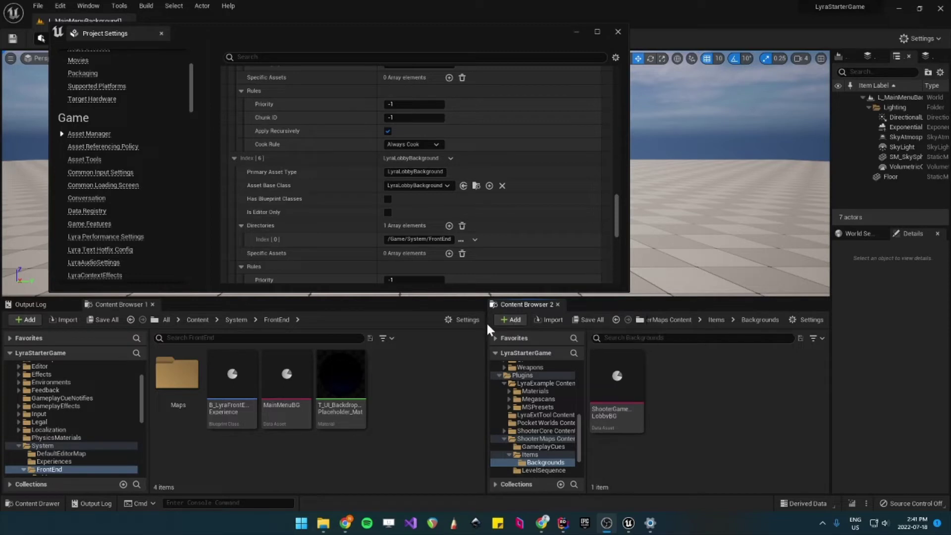
click(625, 383)
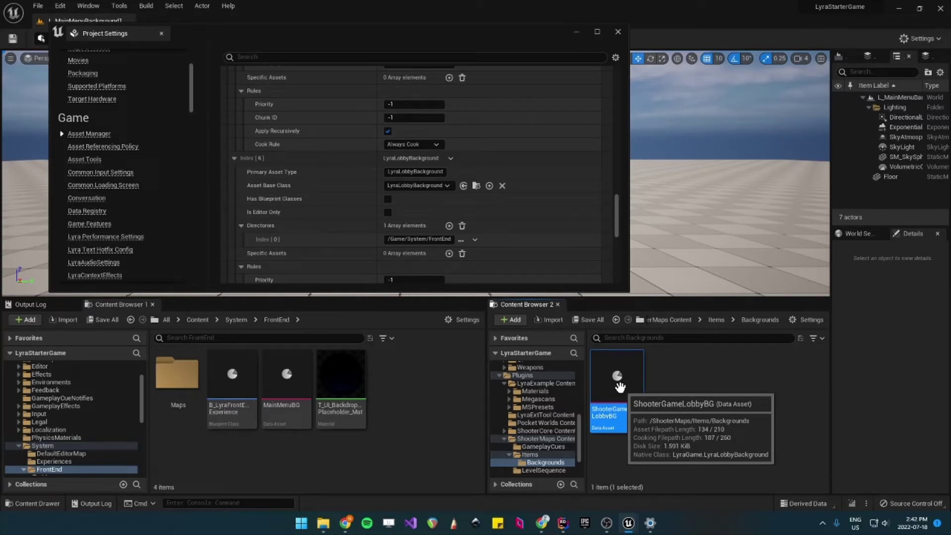
key(Delete)
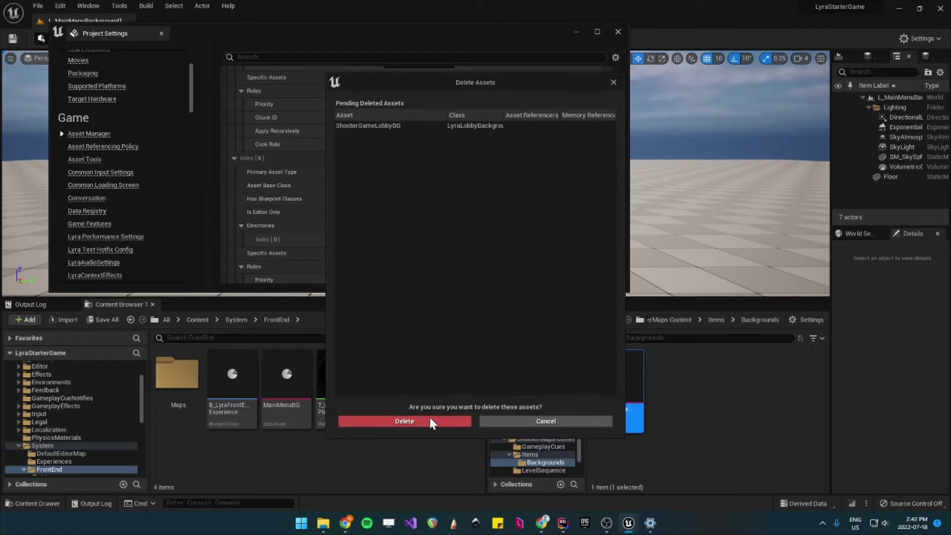
click(429, 419)
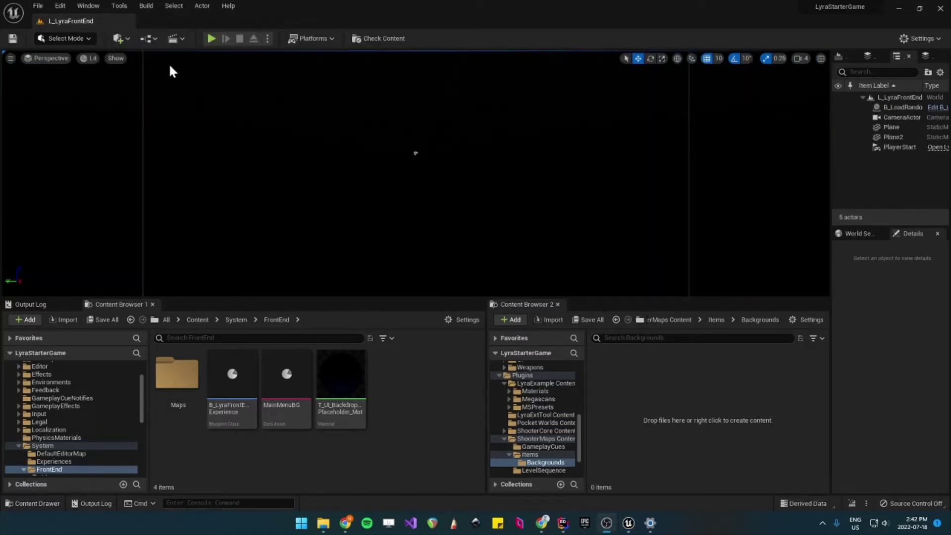
click(211, 39)
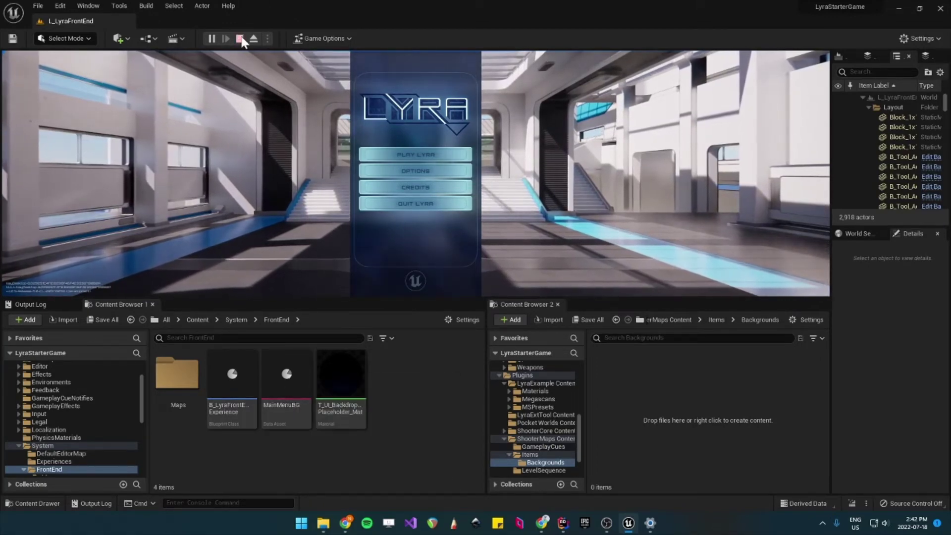
key(shift+Escape)
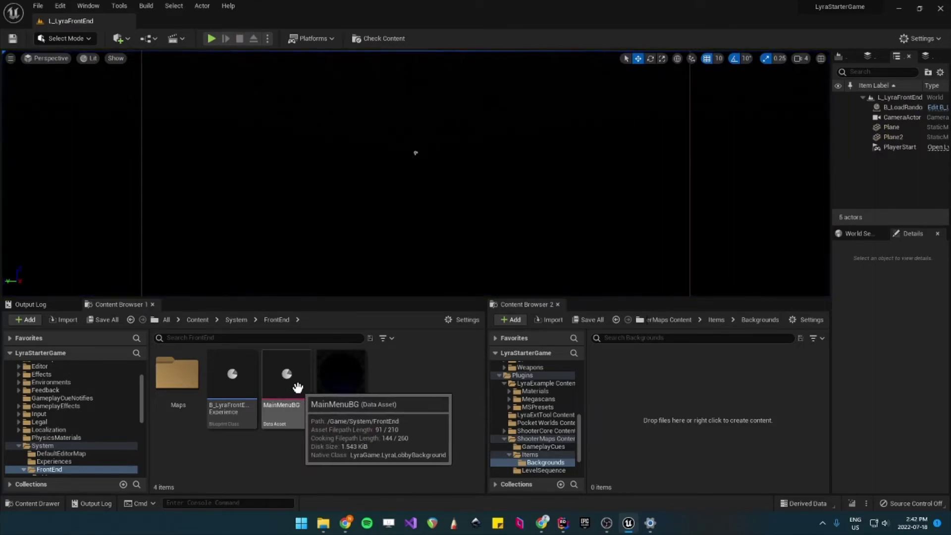
In MainMenuBG, choose L_MainMenuBackground1 as the Background Level
double_click(287, 379)
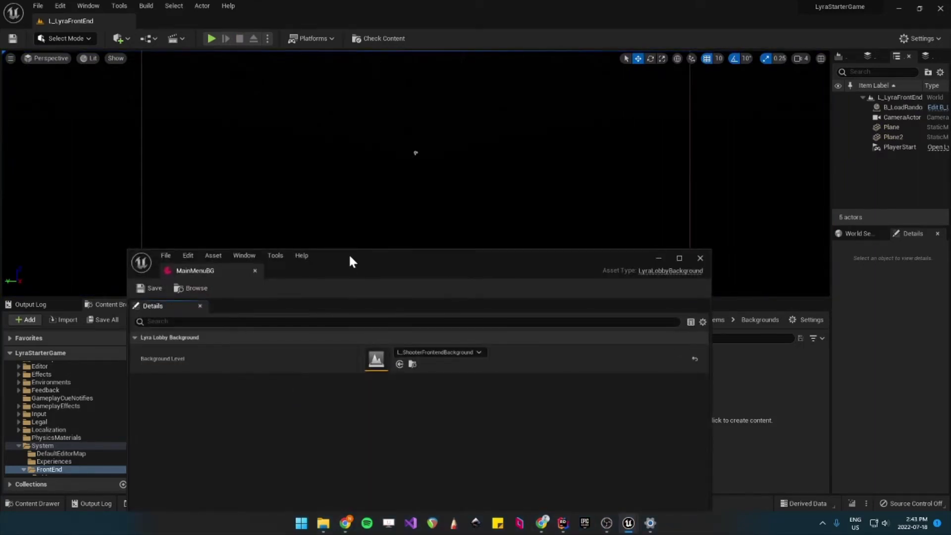
drag(350, 257, 471, 157)
drag(550, 155, 647, 150)
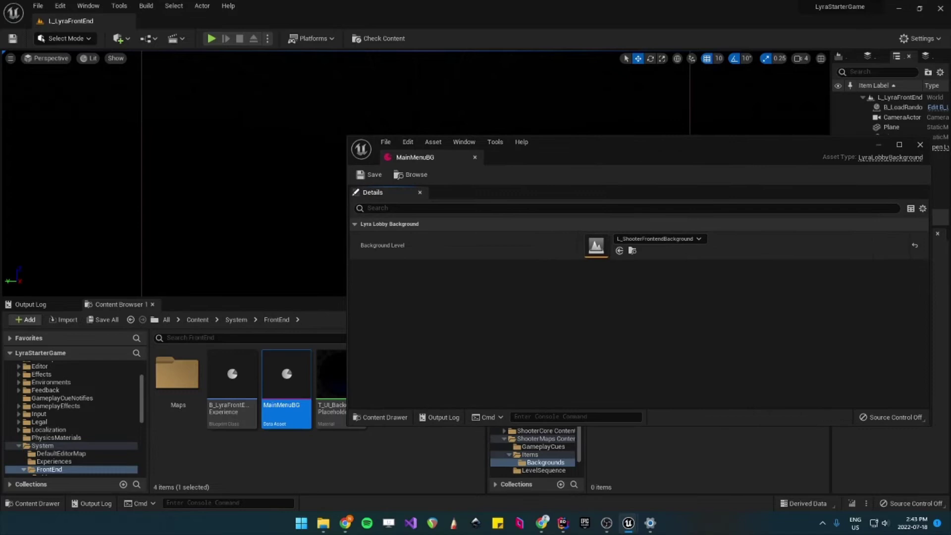
click(662, 238)
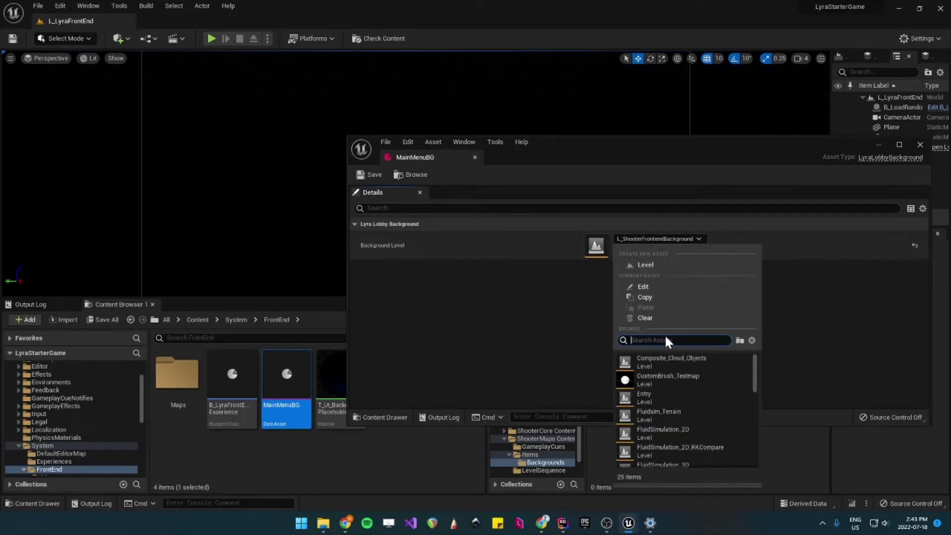
text(MainMenu)
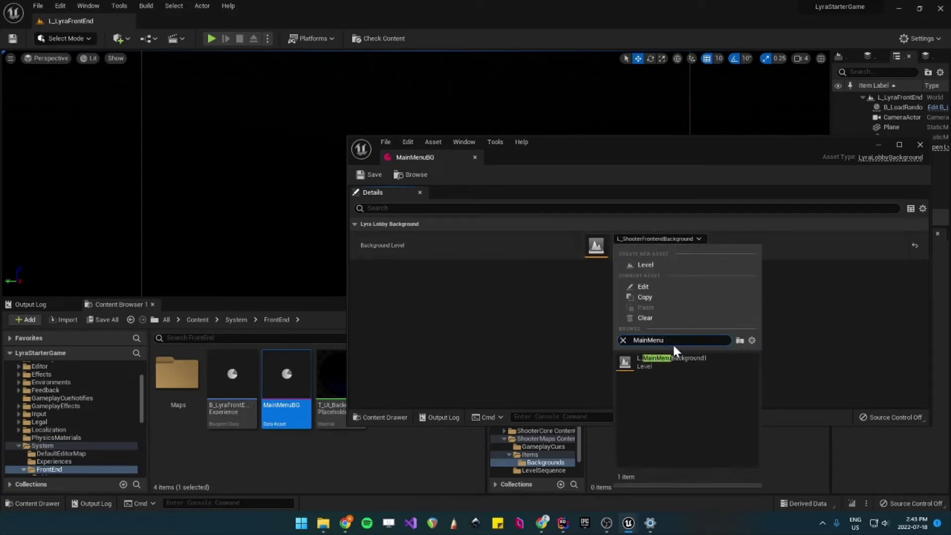
click(668, 362)
Save the MainMenuBG asset and close the Message Log
click(365, 177)
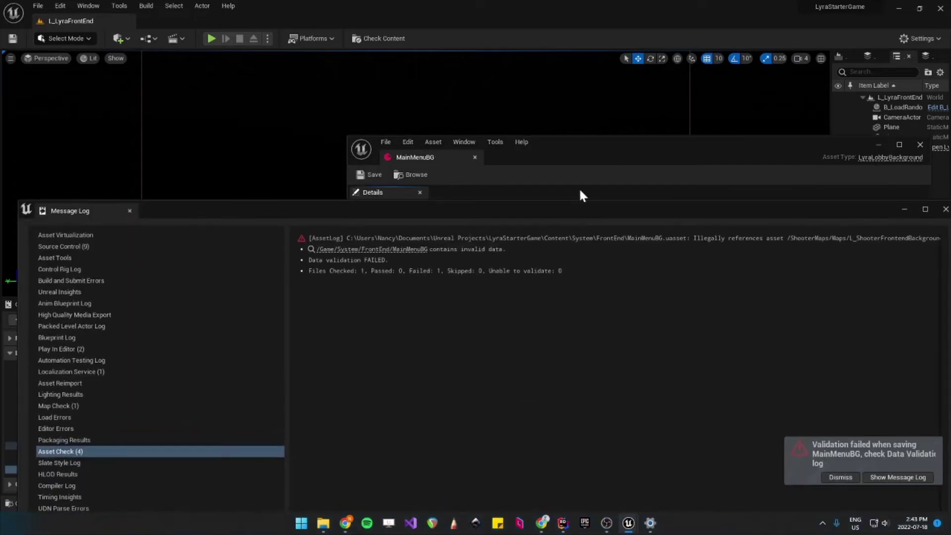
drag(835, 207, 694, 98)
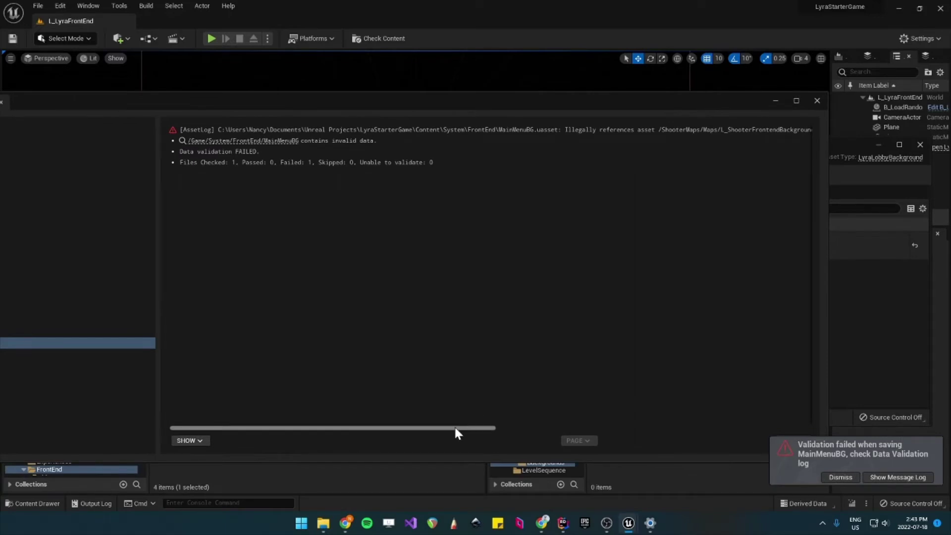
drag(455, 428, 381, 429)
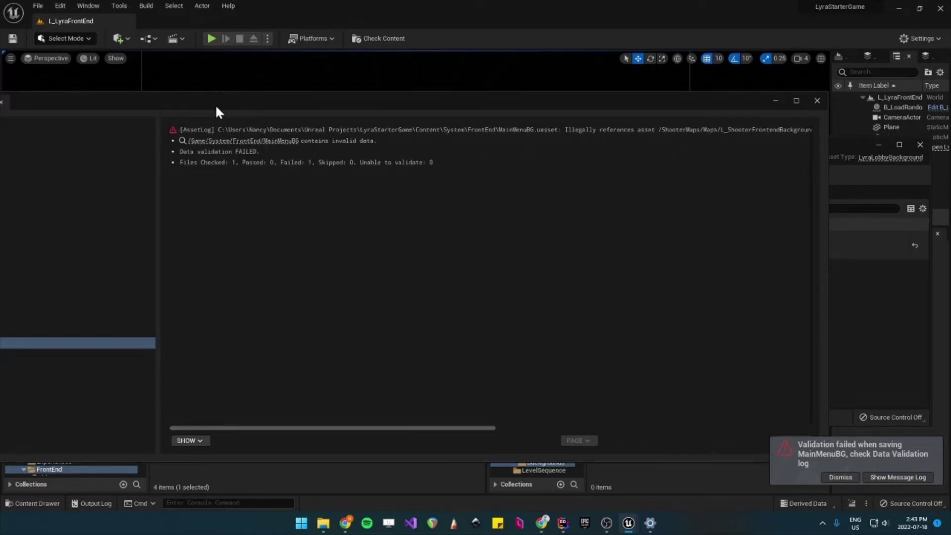
click(817, 101)
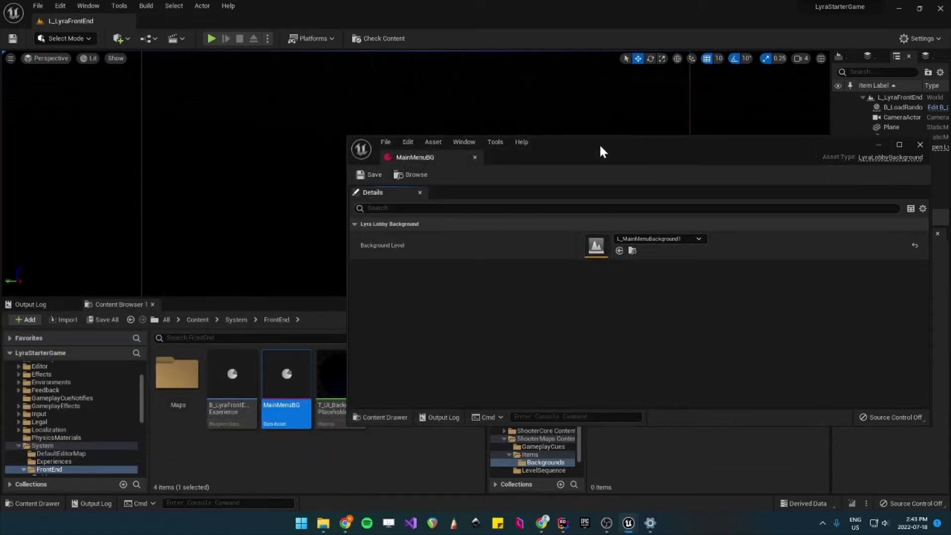
drag(599, 144, 545, 132)
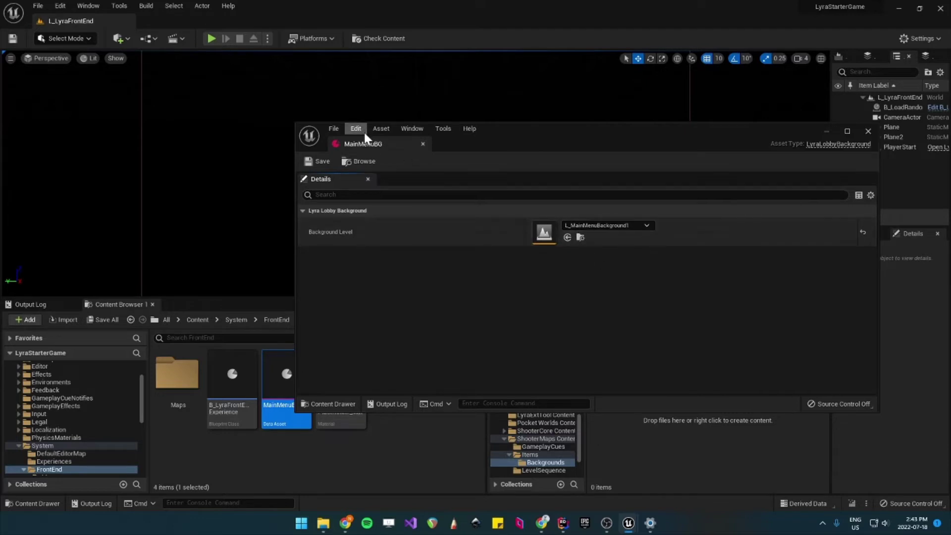
drag(524, 136, 320, 69)
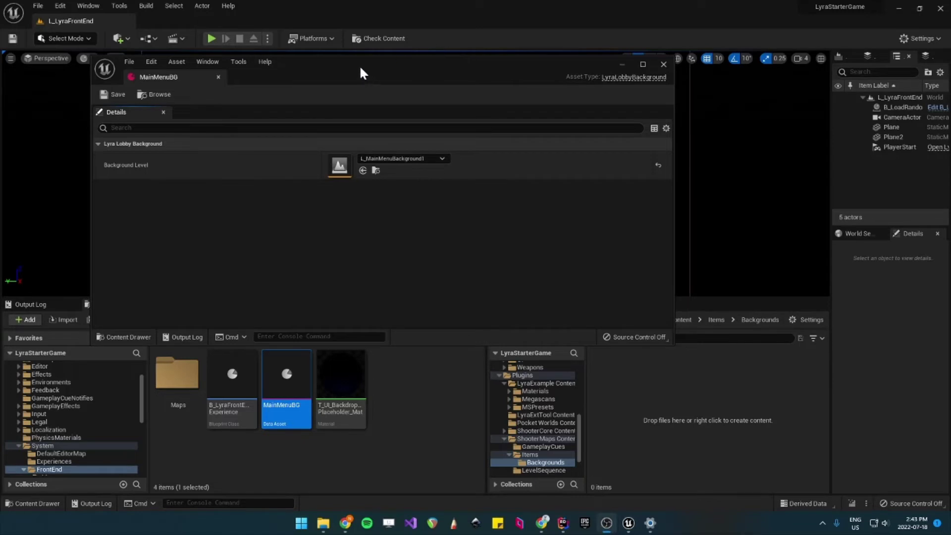
Minimize the MainMenuBG editor, play the front end, and eject to inspect the background scene
drag(358, 70, 666, 173)
click(657, 168)
click(211, 38)
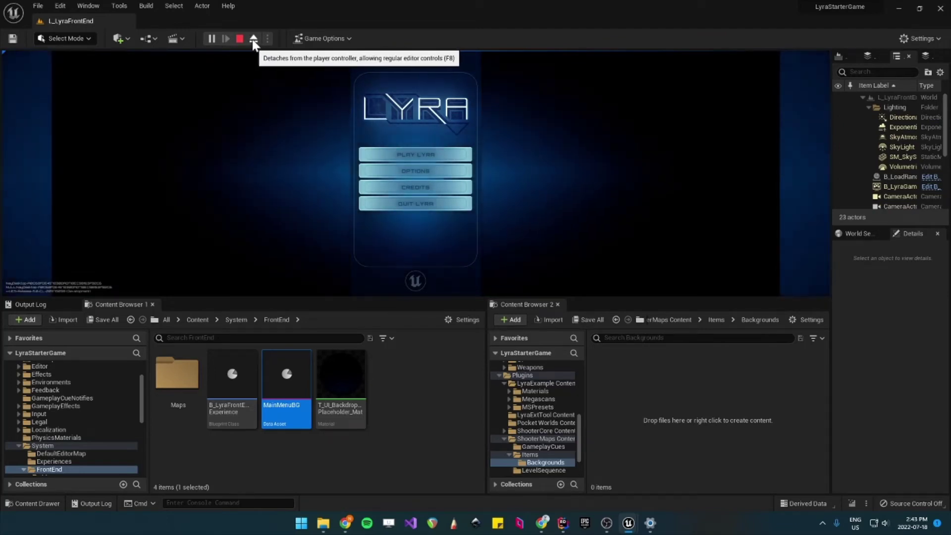
click(253, 39)
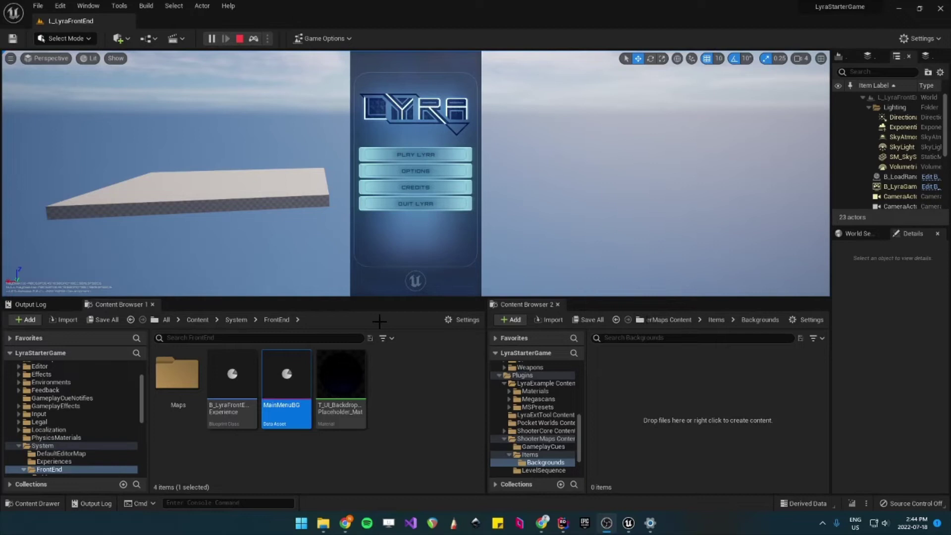
Stop the play session, open the L_MainMenuBackground1 level and enlarge the viewport and Details panels
click(240, 38)
double_click(177, 372)
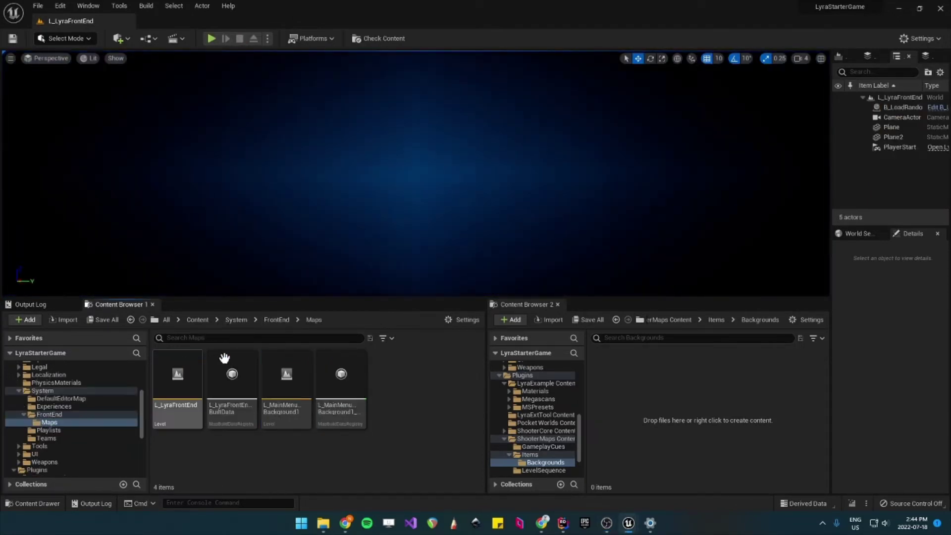
double_click(292, 386)
drag(359, 299, 357, 326)
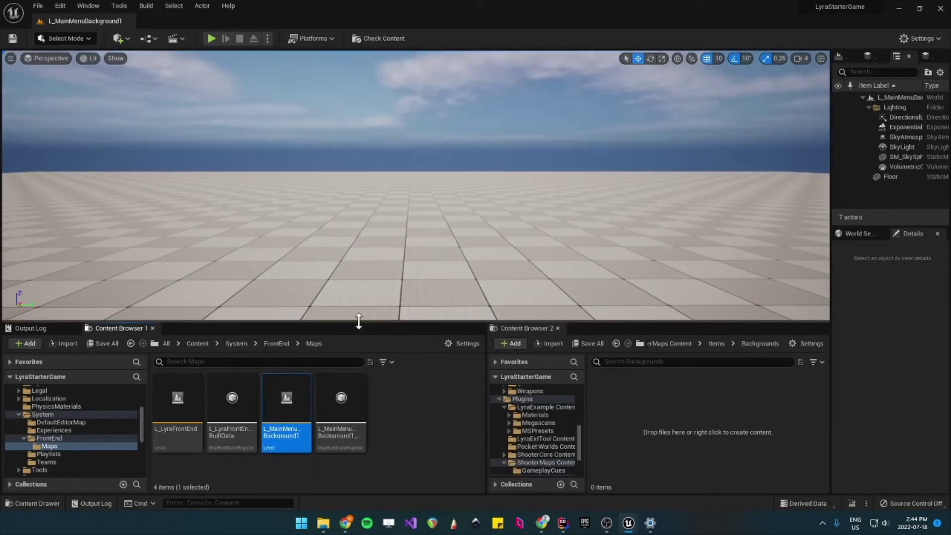
drag(829, 170, 637, 171)
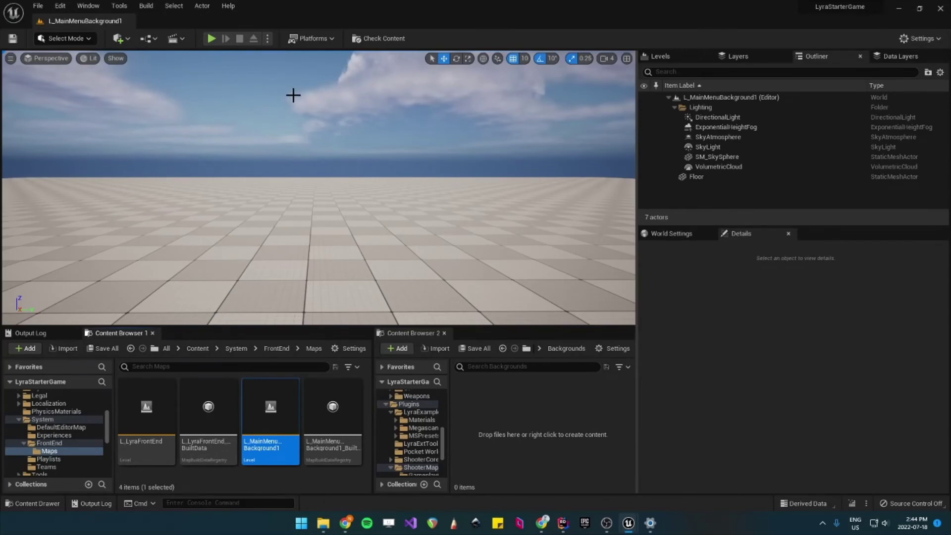
Add a new level sequence named SEQ_MainMenuBackground1 in System/FrontEnd/Maps
click(180, 38)
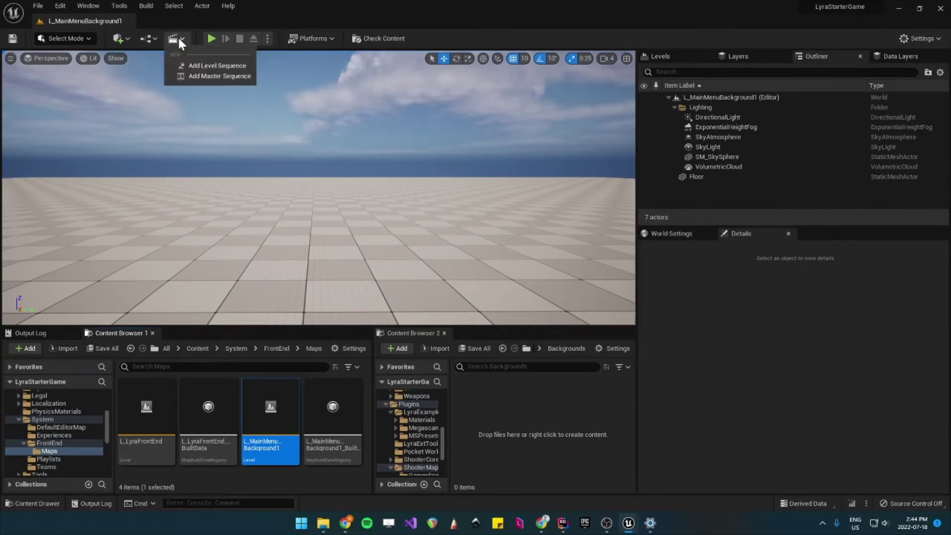
click(198, 67)
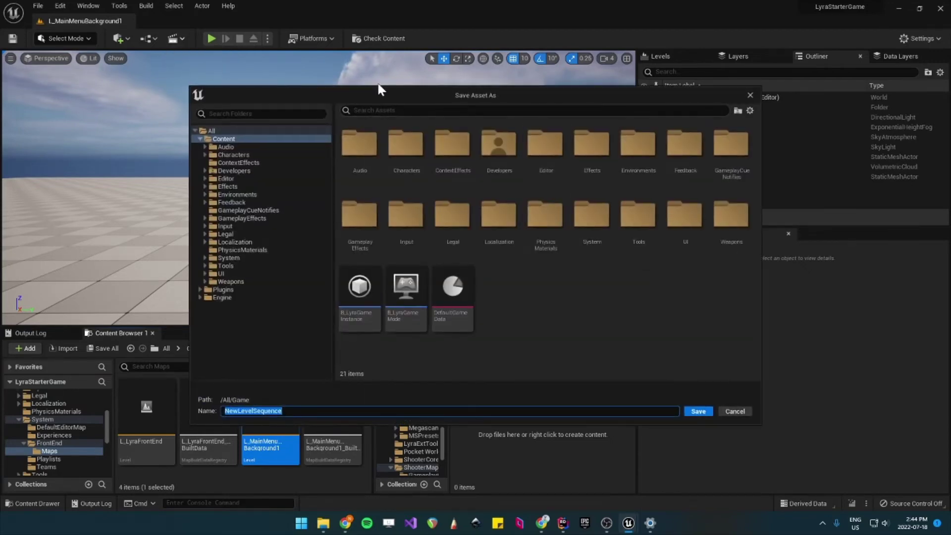
drag(382, 90, 310, 85)
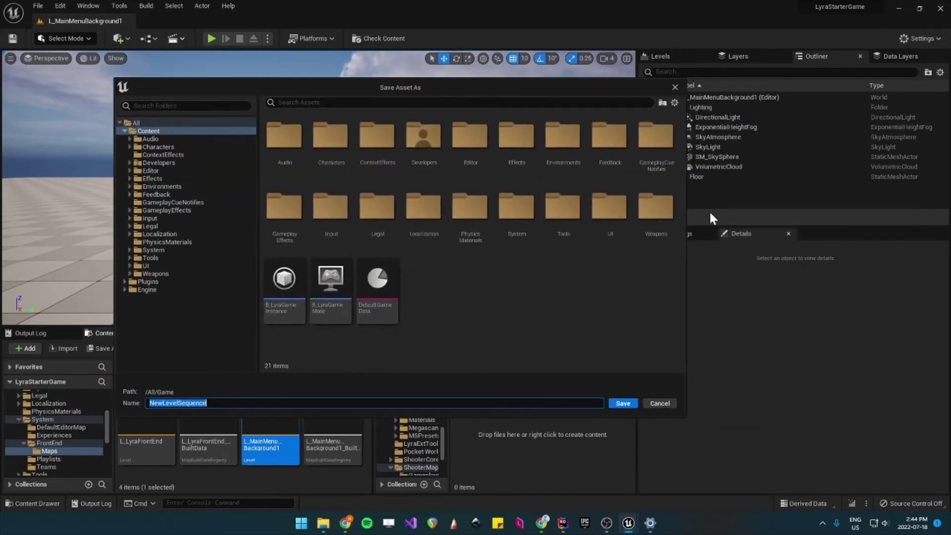
double_click(532, 211)
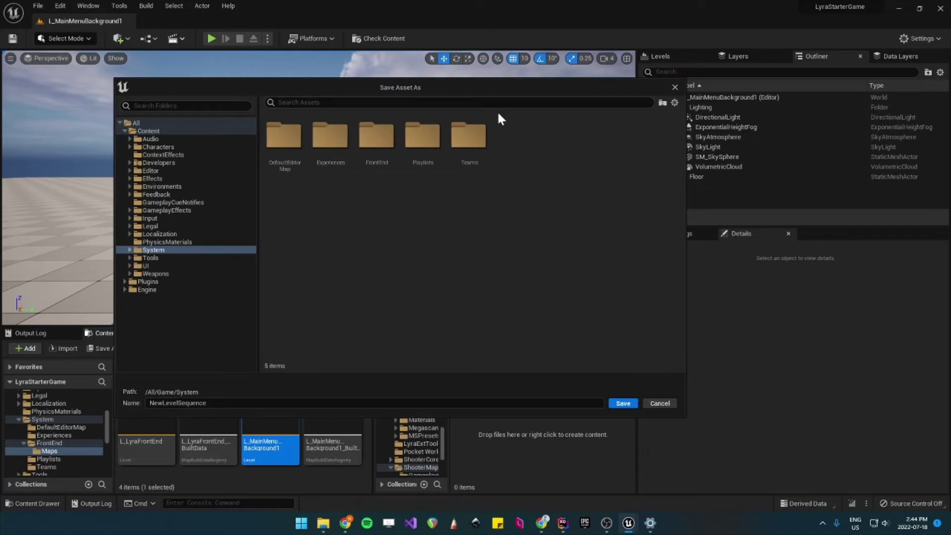
double_click(368, 135)
double_click(289, 136)
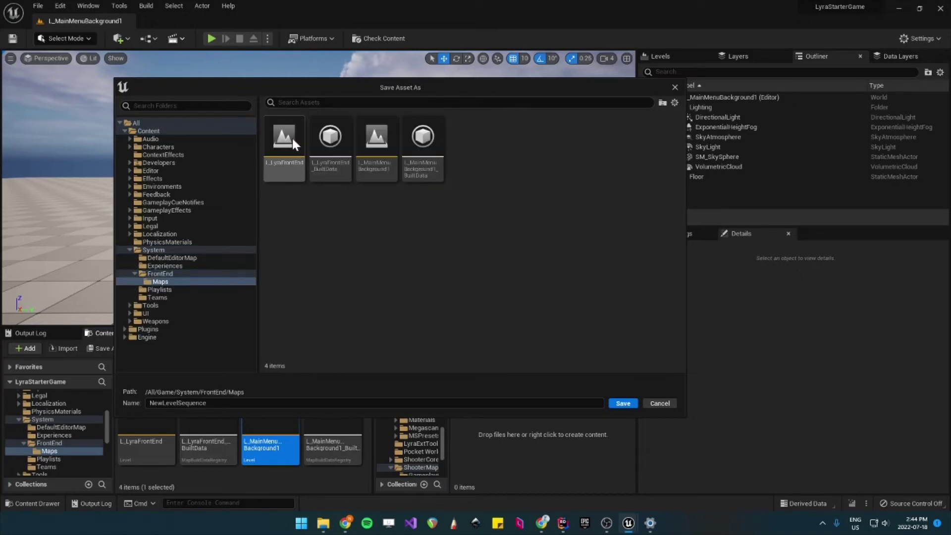
click(251, 401)
key(ctrl+a)
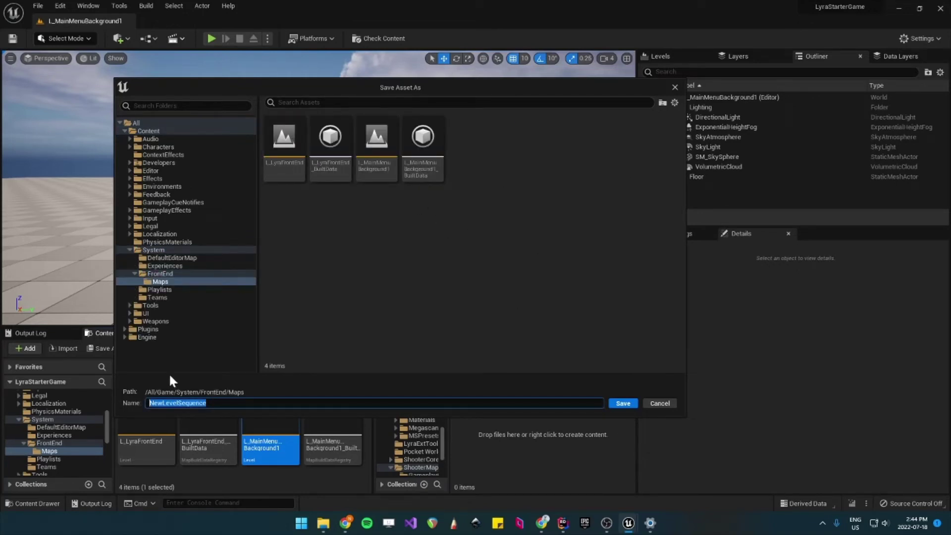
text(SEQ_Main)
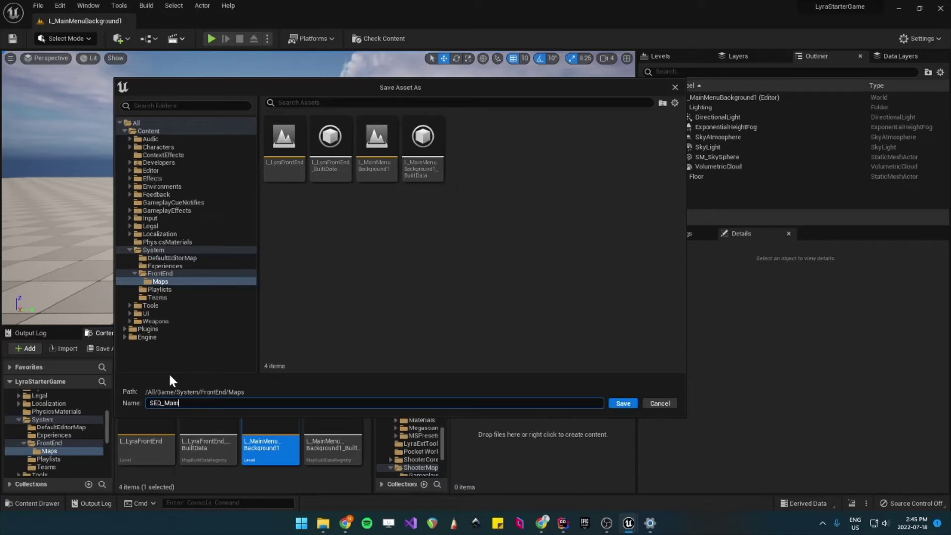
text(MenuBackground1)
Save SEQ_MainMenuBackground1 and add a Cine Camera Actor with a Camera Cuts track
click(619, 402)
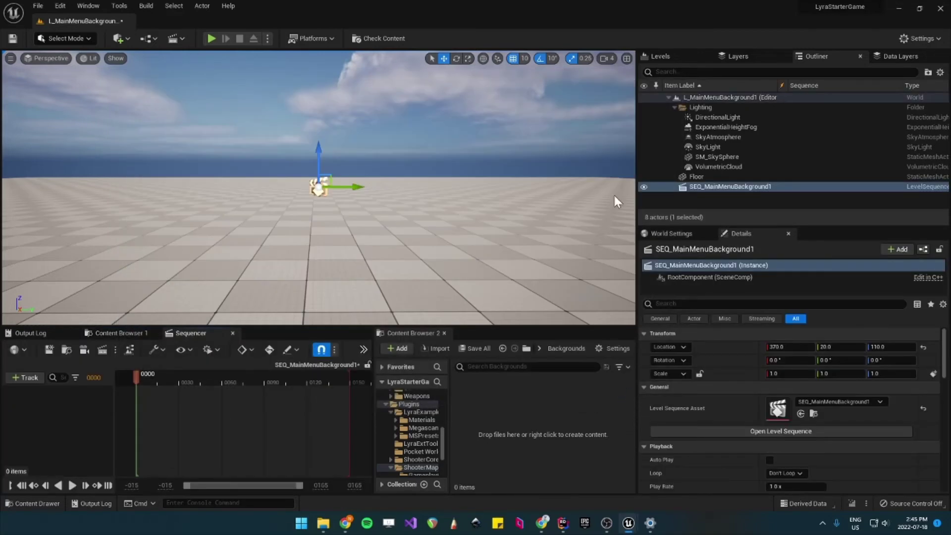
click(30, 378)
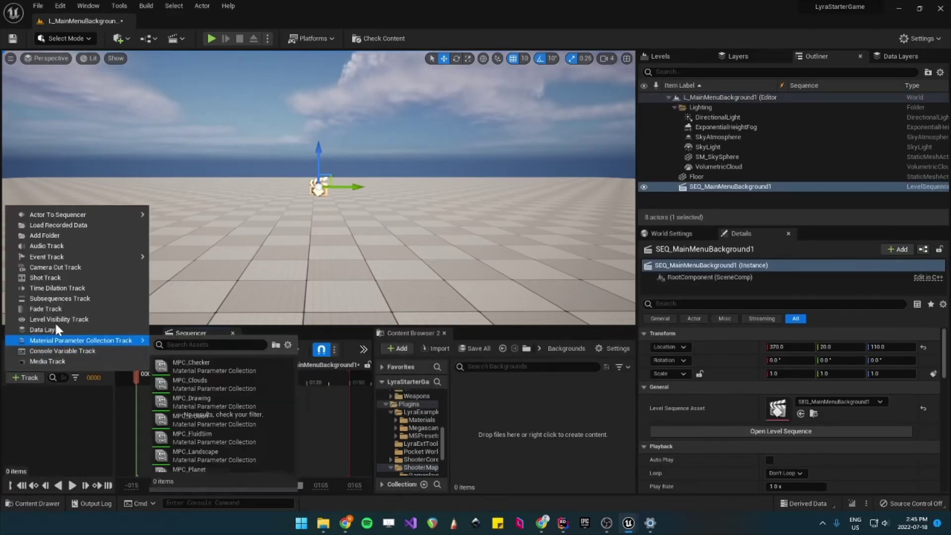
click(149, 378)
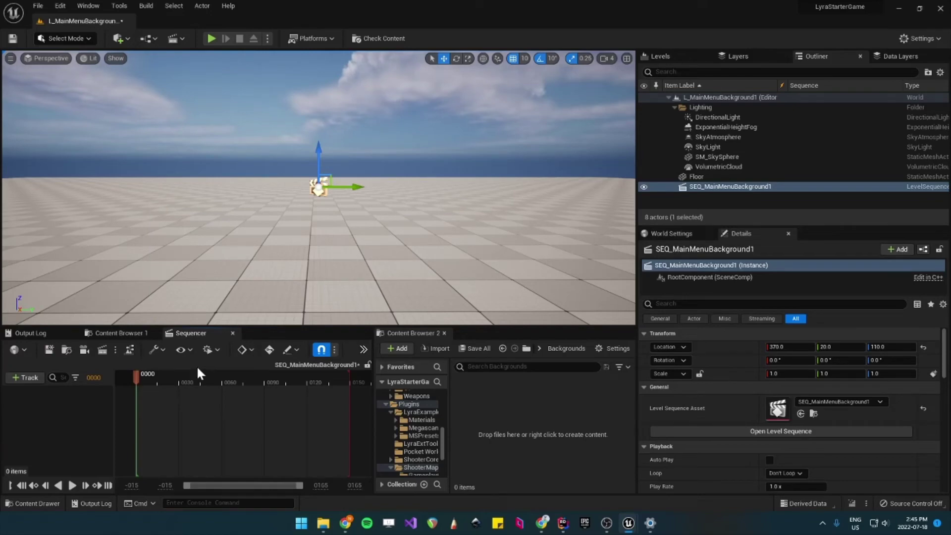
click(84, 350)
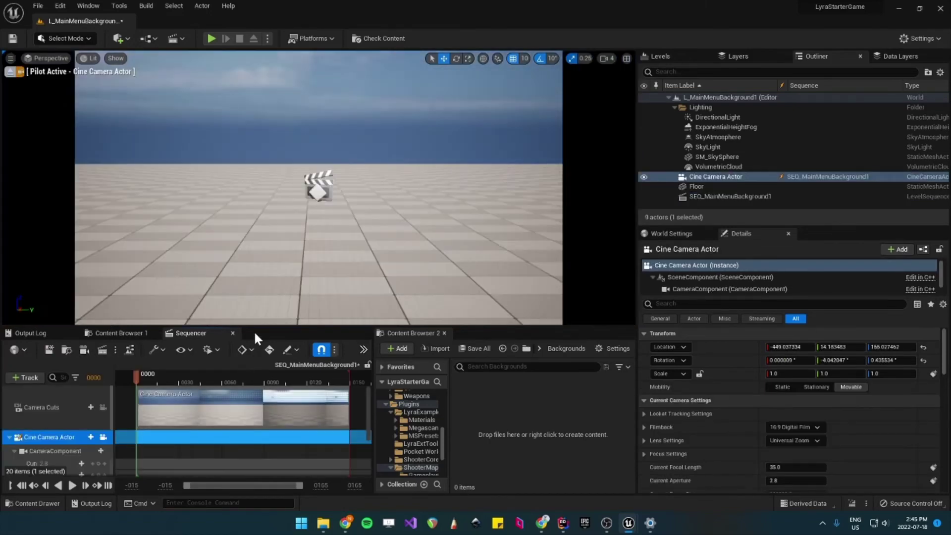
Enlarge the Sequencer panel and widen its timeline
drag(241, 326, 248, 287)
drag(372, 354, 445, 356)
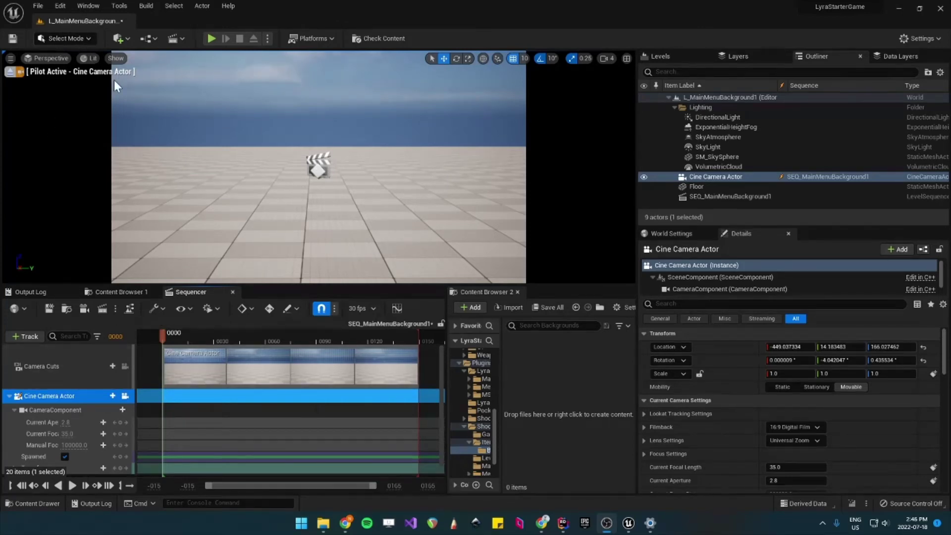
click(124, 38)
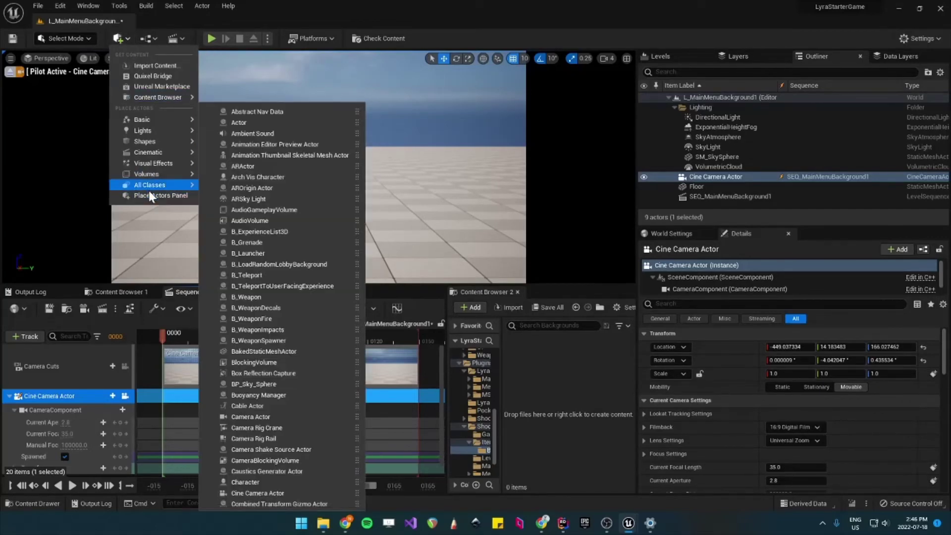
Drag a Note actor from Place Actors into the level, reset its location to 0, 0, 0 and frame it
mouse_move(147, 123)
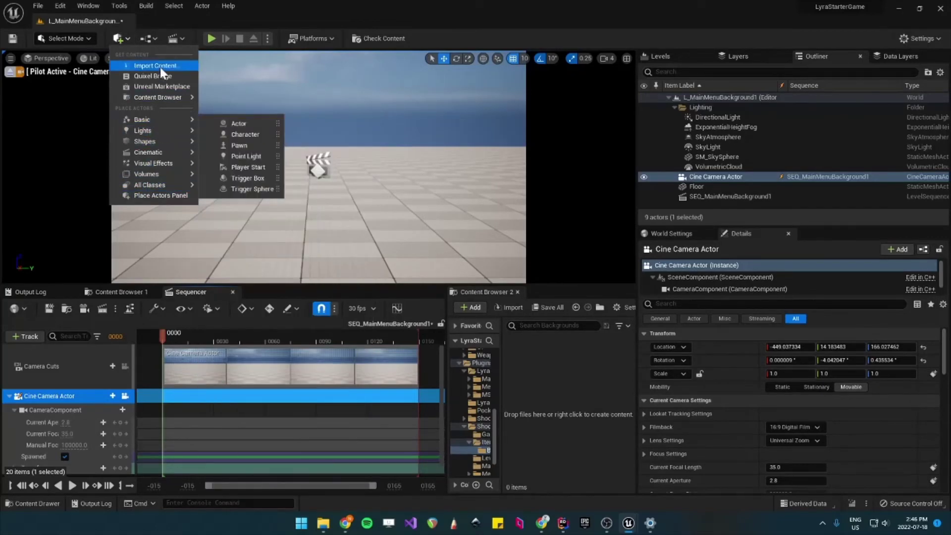
click(149, 196)
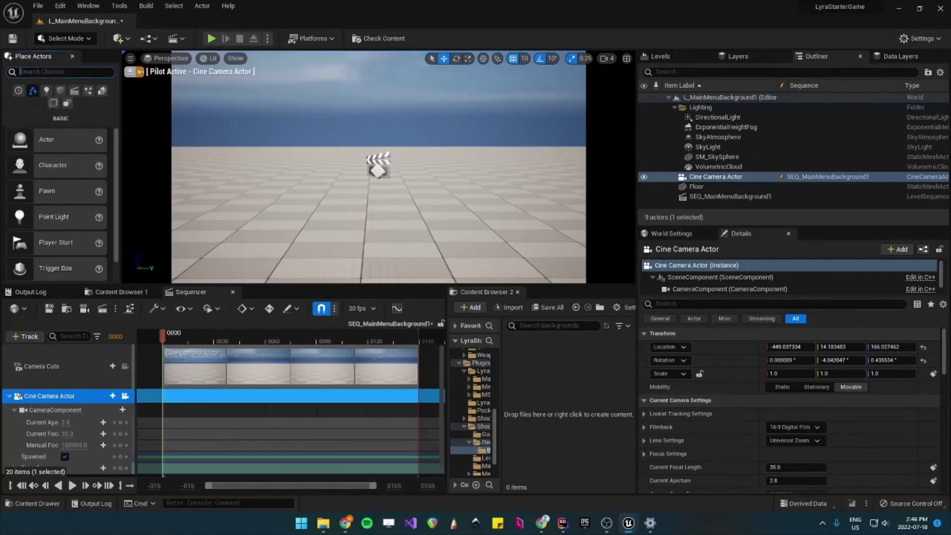
text(note)
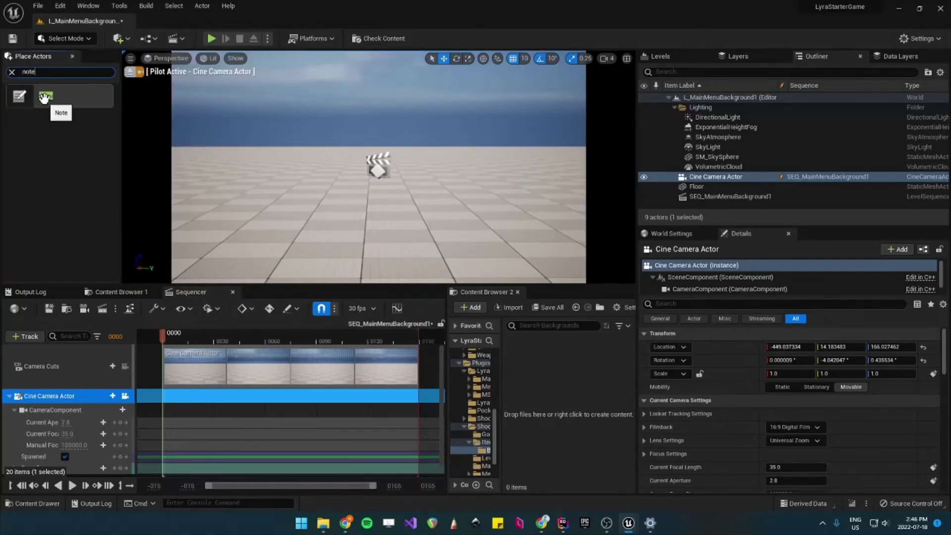
drag(45, 95, 435, 176)
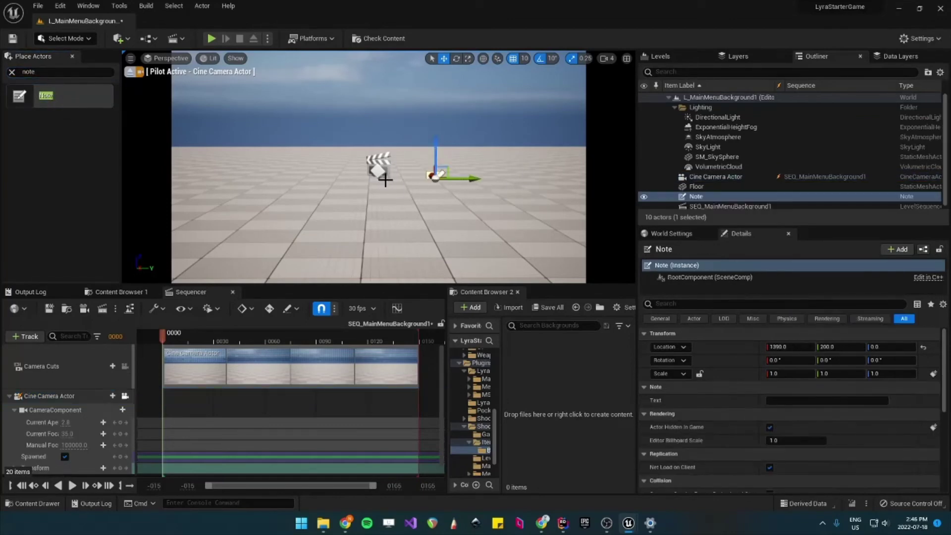
click(698, 186)
click(698, 196)
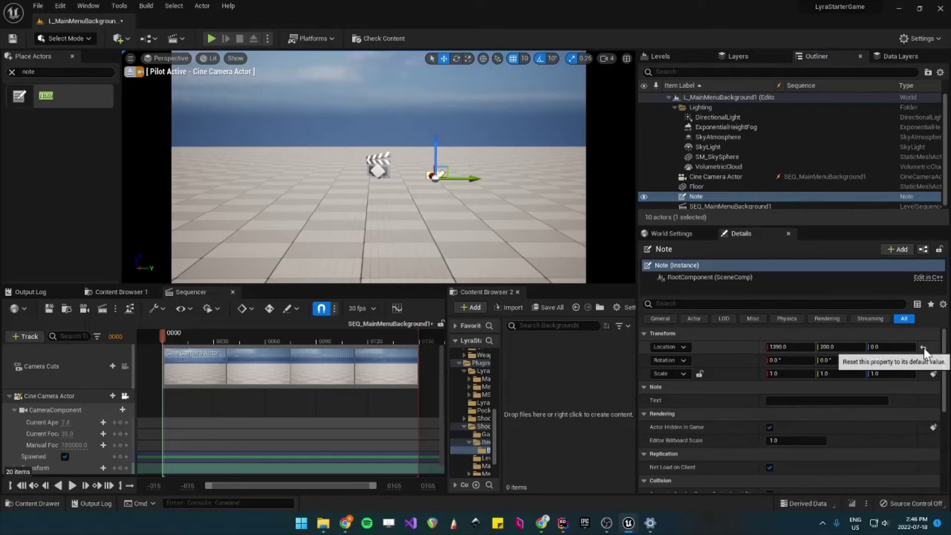
click(924, 348)
key(f)
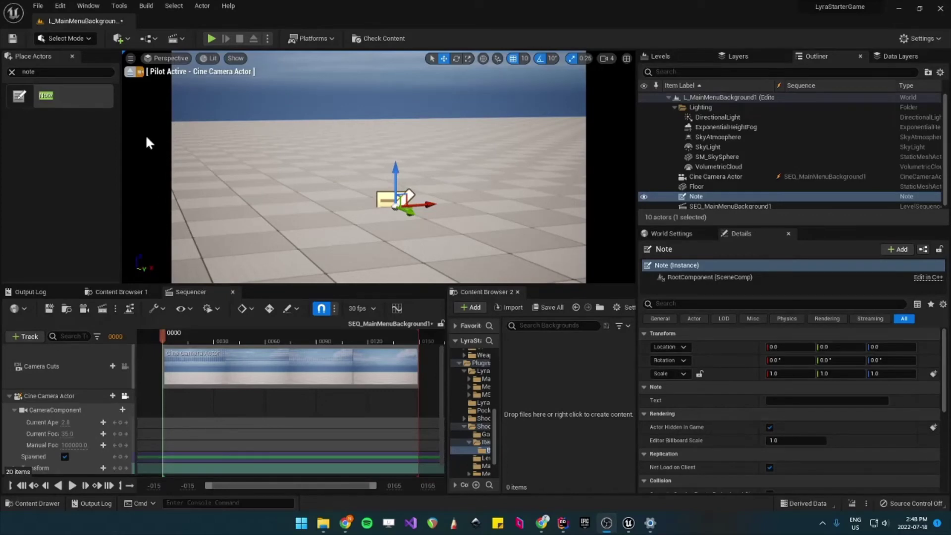
Uncheck Constrain Aspect Ratio on the Cine Camera's CameraComponent to remove the letterbox bars
click(50, 412)
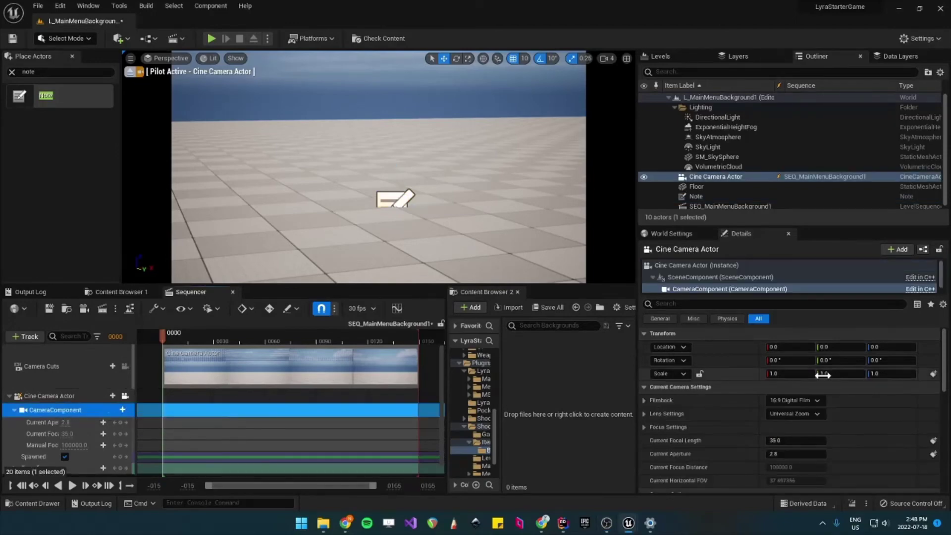
scroll(721, 404, down, 1)
scroll(721, 411, up, 1)
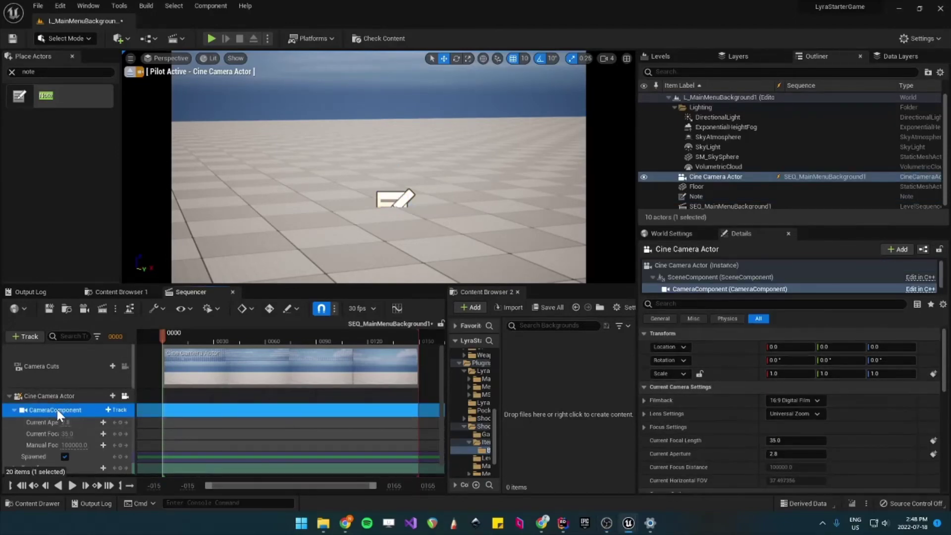
scroll(725, 400, down, 3)
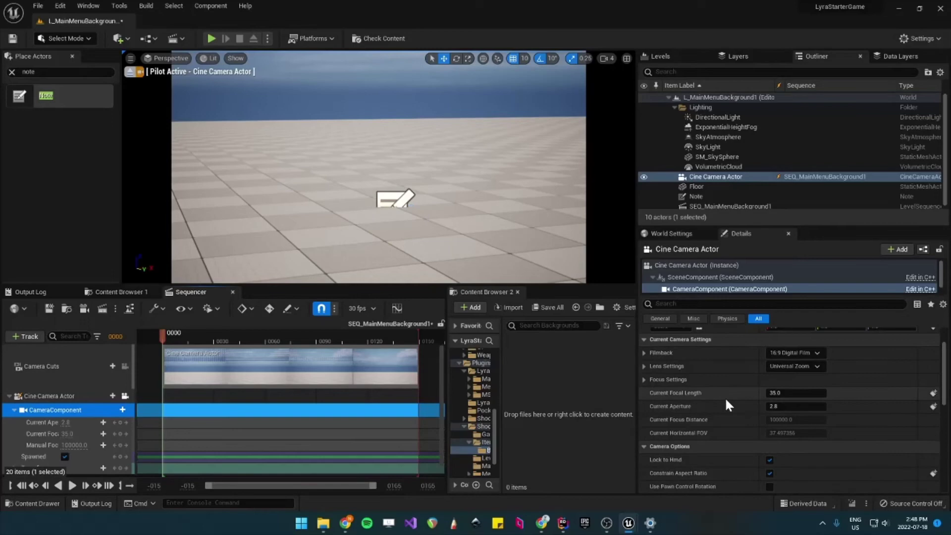
scroll(726, 397, down, 1)
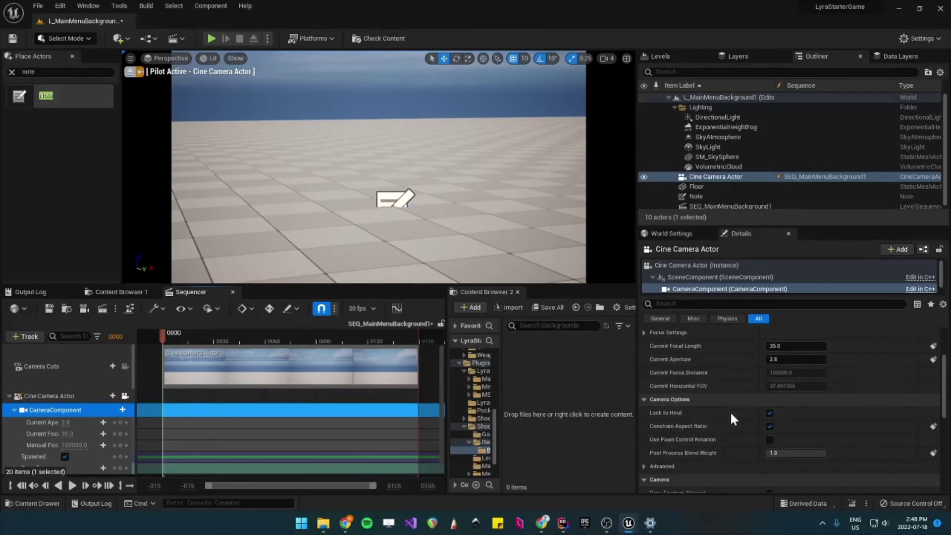
click(769, 426)
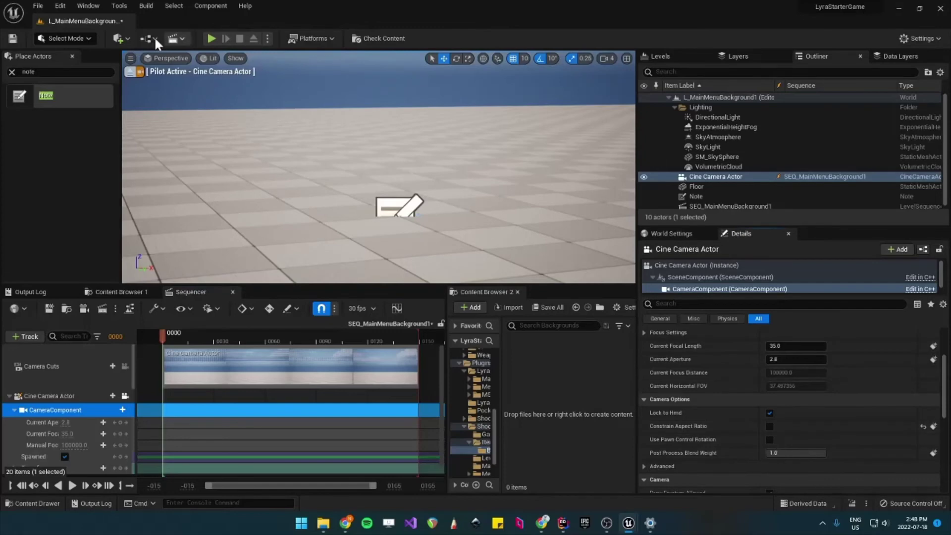
Save the L_MainMenuBackground1 level and widen the Outliner and Details panels
click(14, 38)
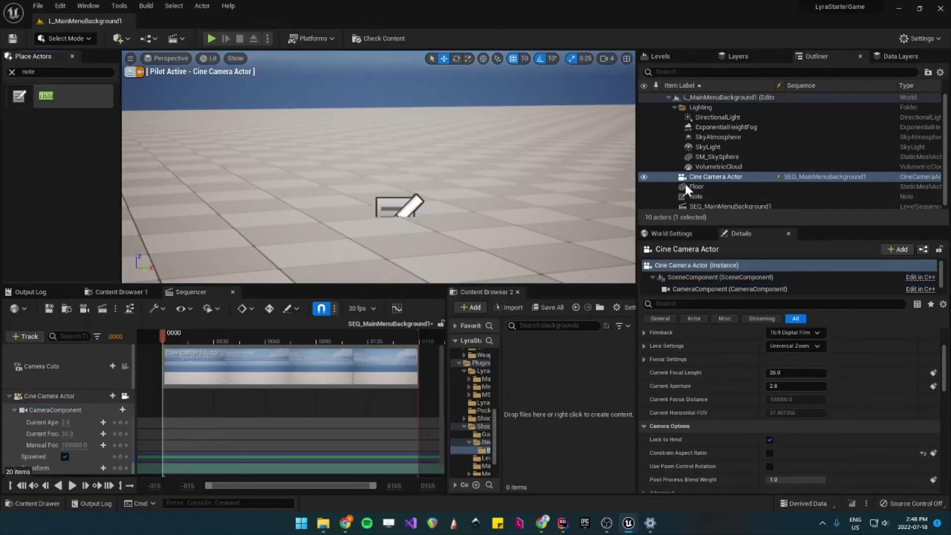
drag(636, 146, 609, 147)
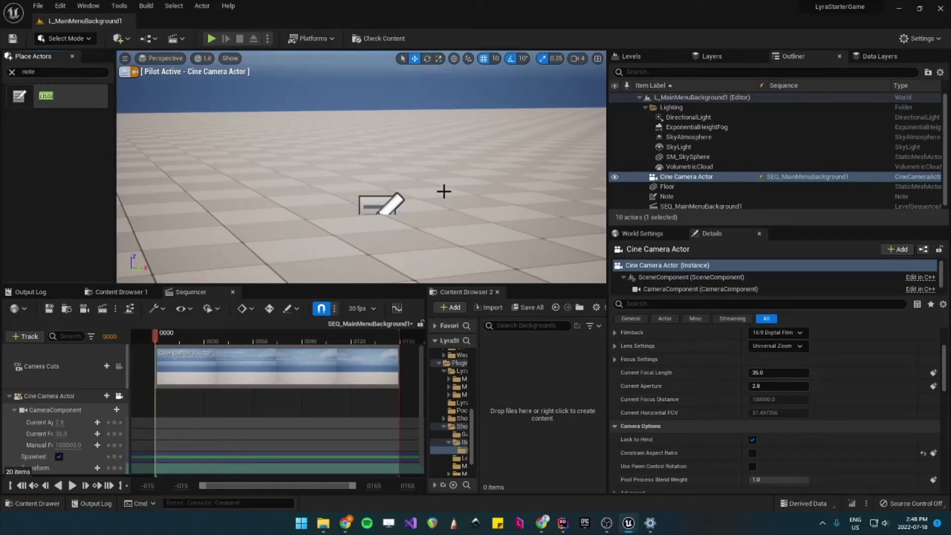
scroll(697, 186, down, 1)
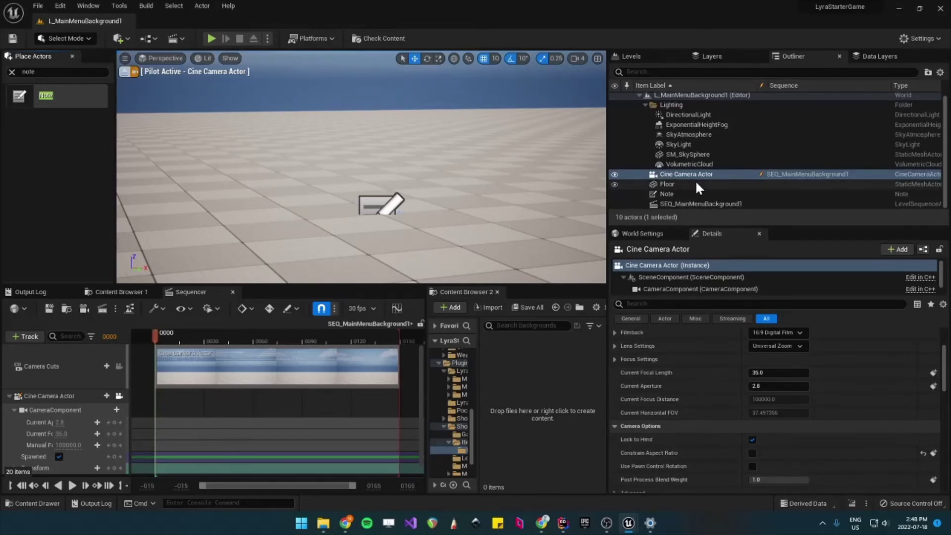
On the SEQ_MainMenuBackground1 actor, enable Override Instance Data and set Transform Origin Actor to Note
click(674, 203)
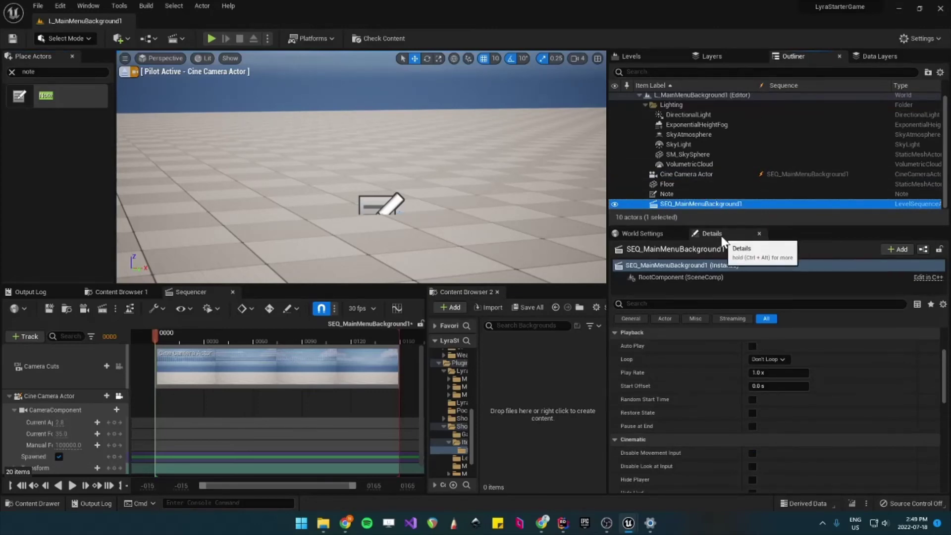
scroll(716, 379, down, 5)
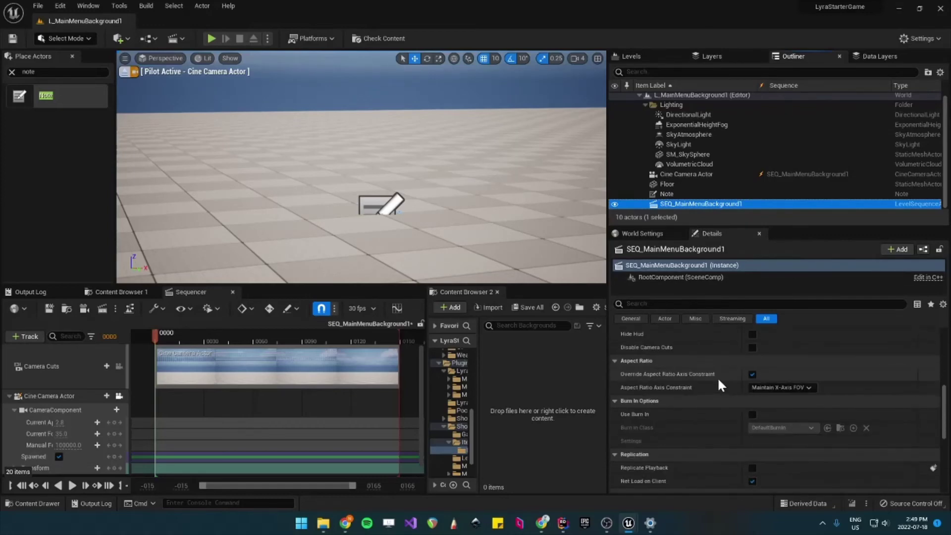
scroll(718, 380, down, 5)
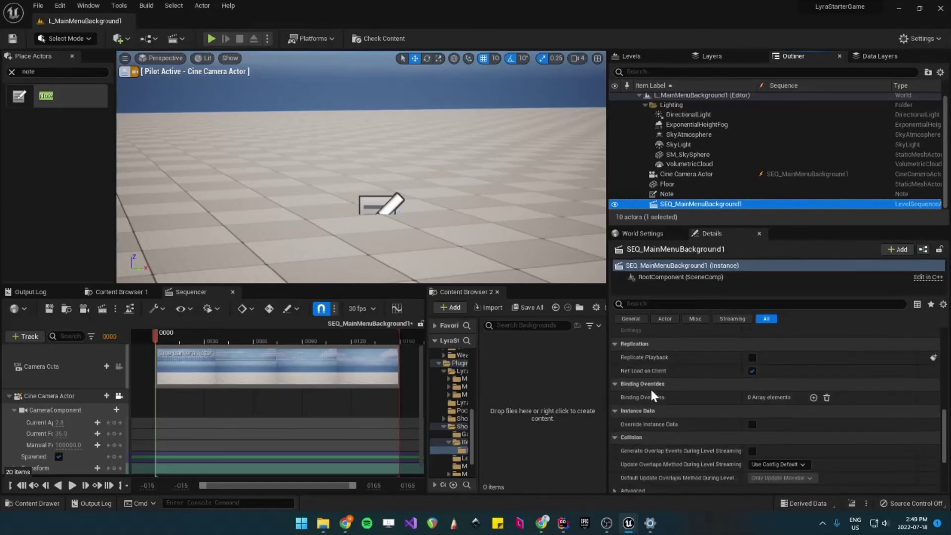
click(753, 426)
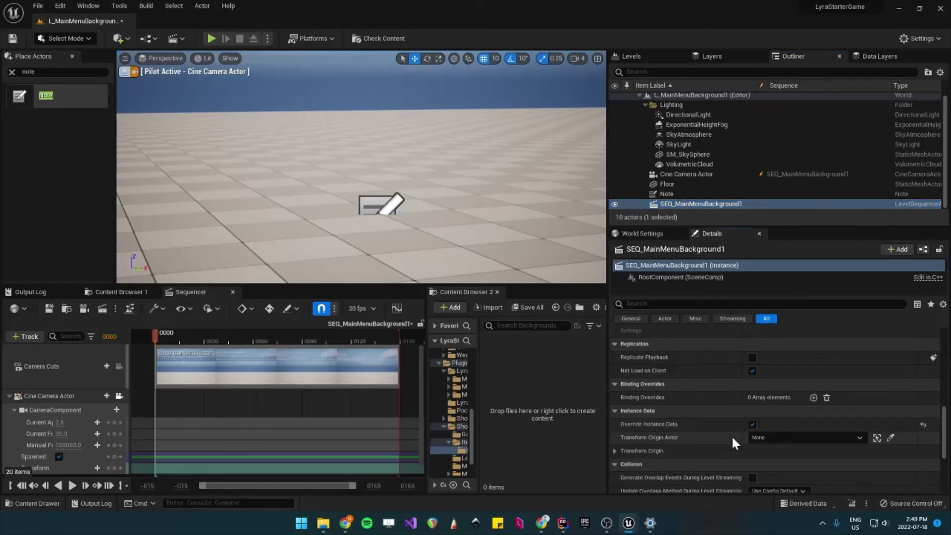
click(862, 437)
click(783, 362)
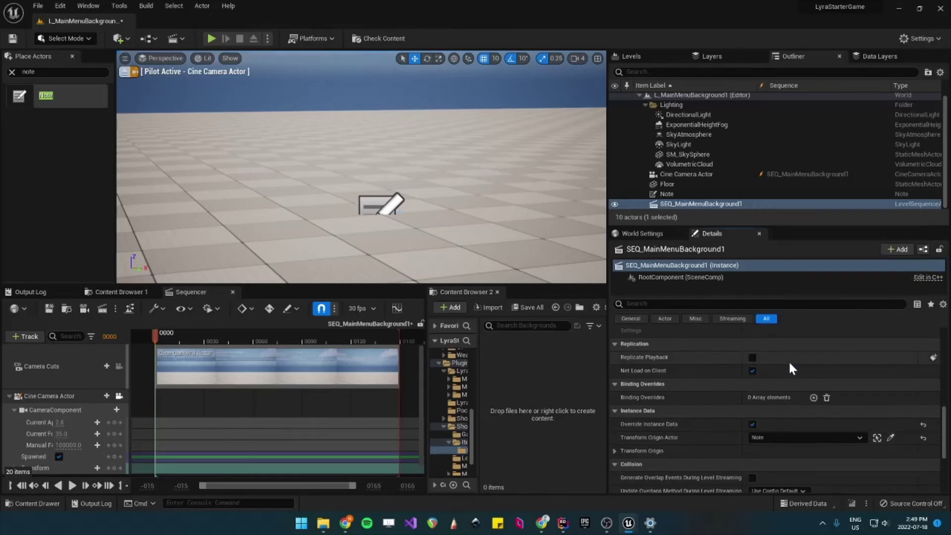
click(615, 451)
scroll(744, 446, down, 1)
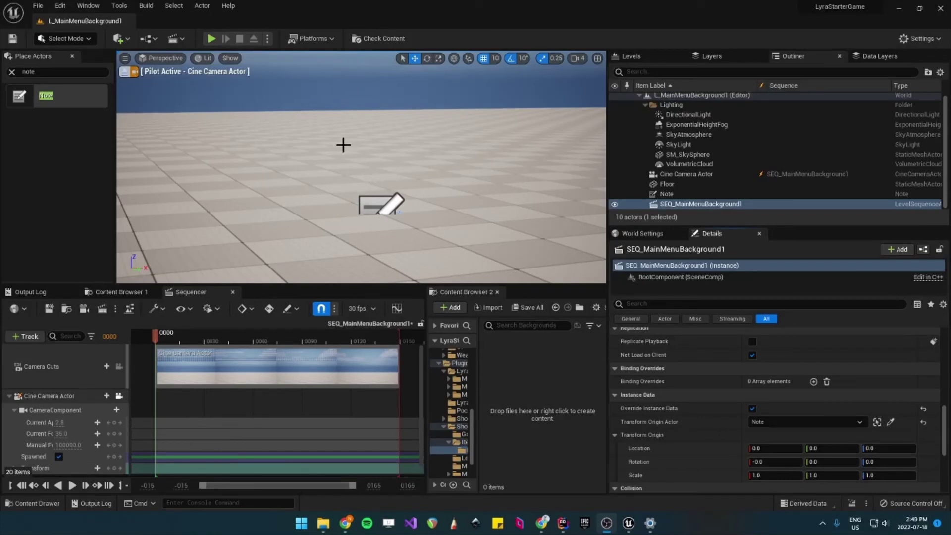
Reopen L_LyraFrontEnd from Recent Levels and briefly play it to check the main menu
click(37, 5)
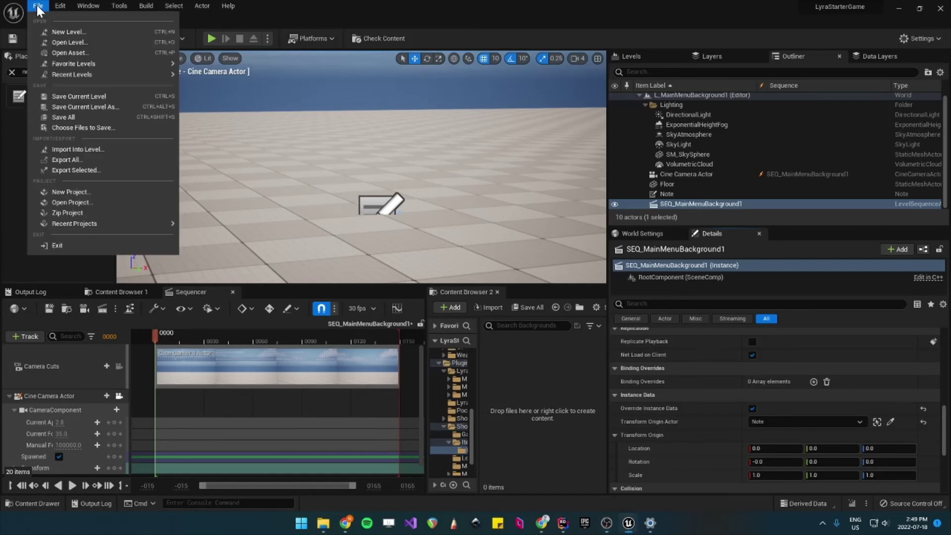
click(38, 6)
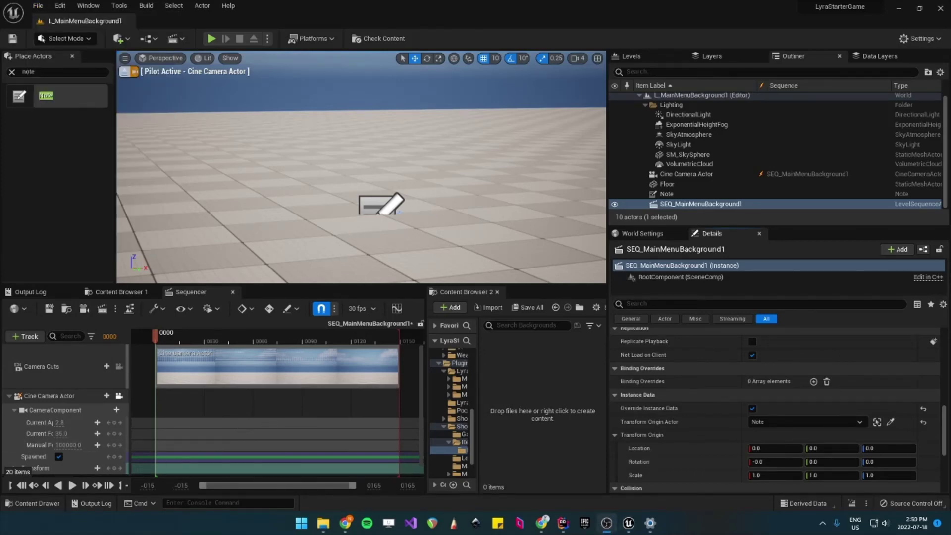
click(38, 5)
mouse_move(74, 69)
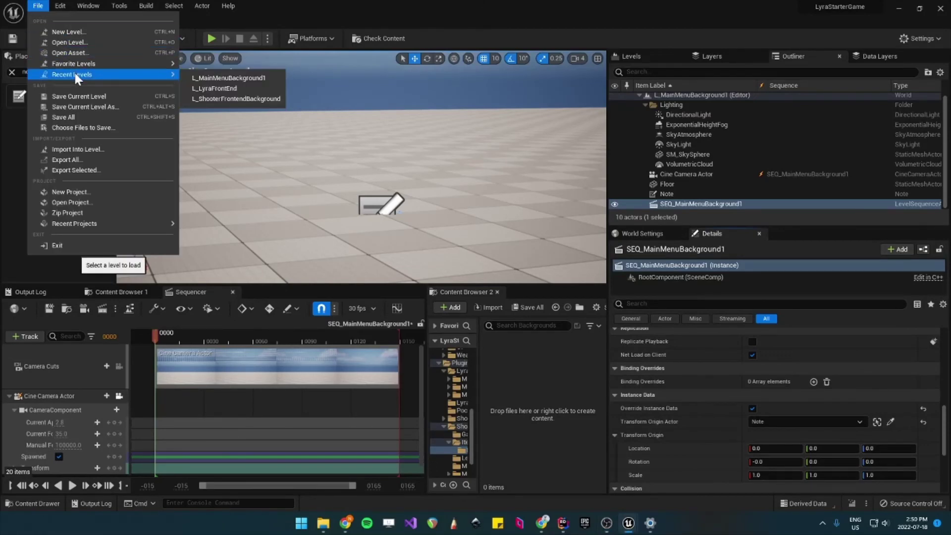
click(230, 88)
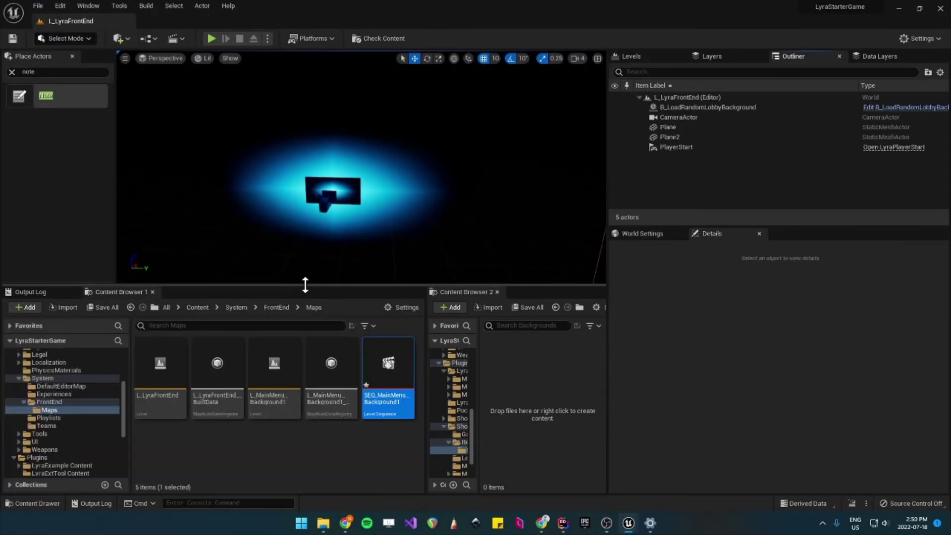
drag(306, 285, 310, 343)
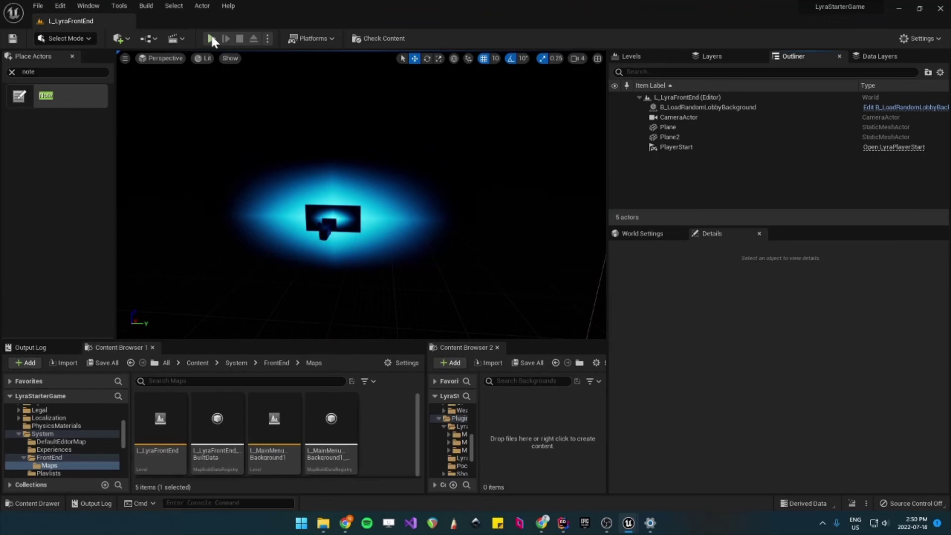
click(211, 38)
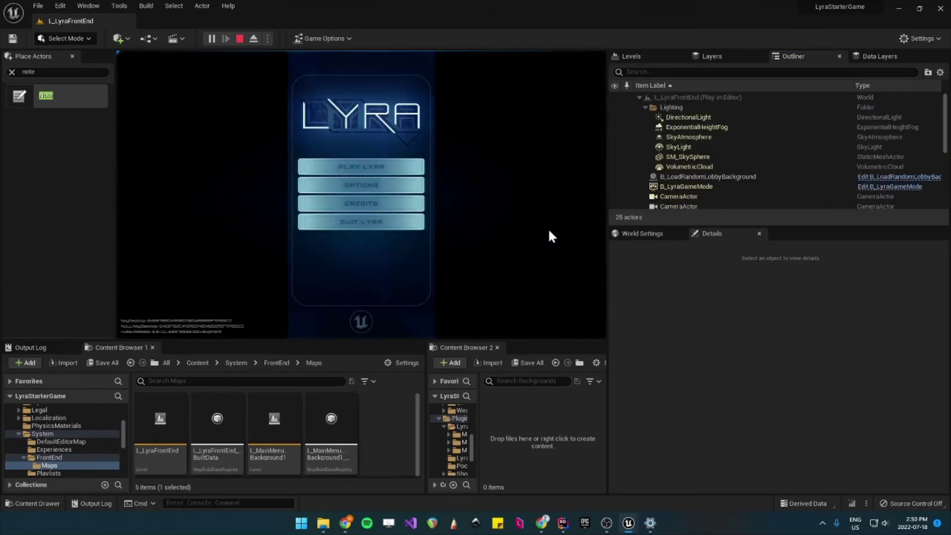
click(239, 39)
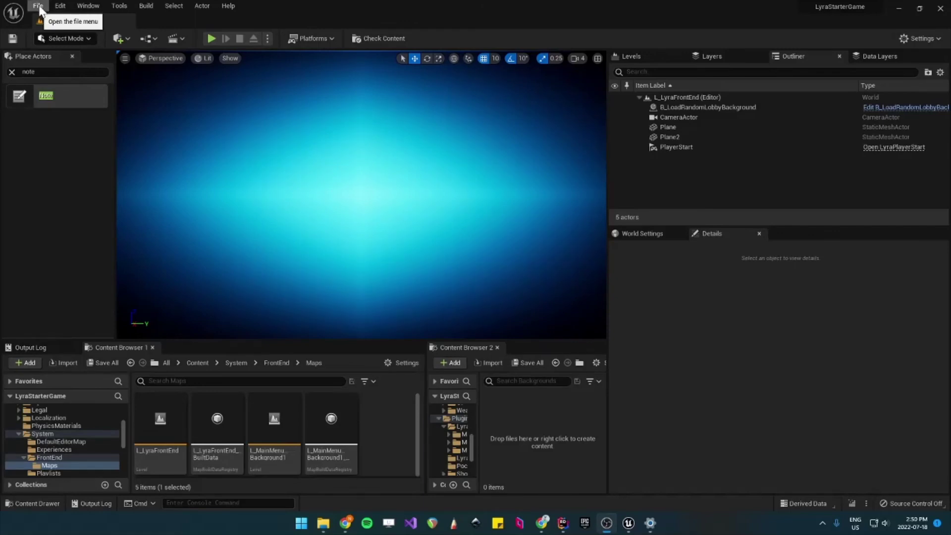
Switch back to the L_MainMenuBackground1 level via File > Recent Levels
click(39, 7)
click(38, 7)
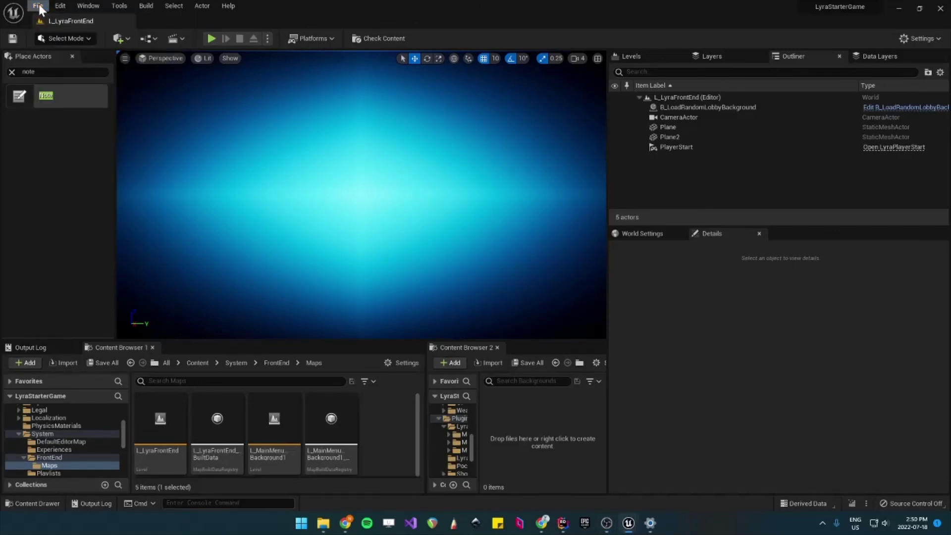
click(38, 6)
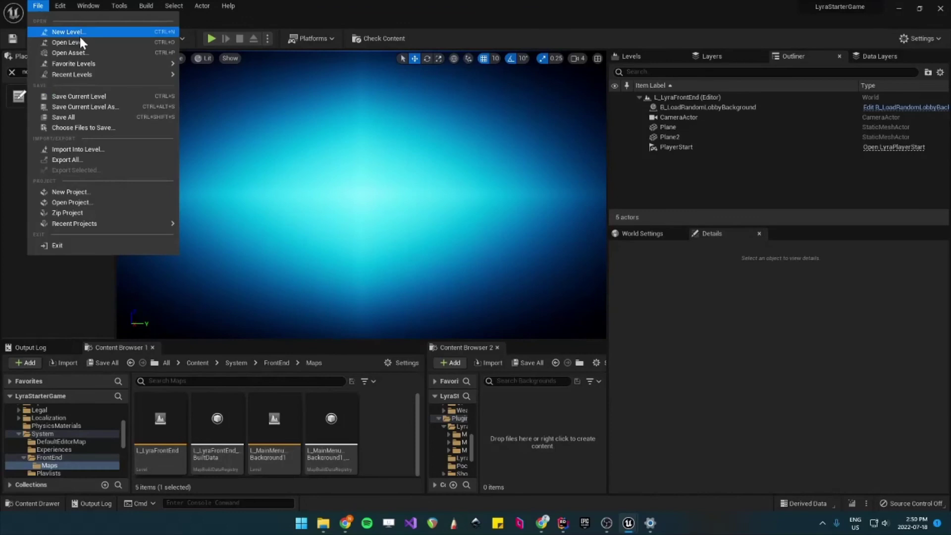
mouse_move(87, 74)
click(232, 79)
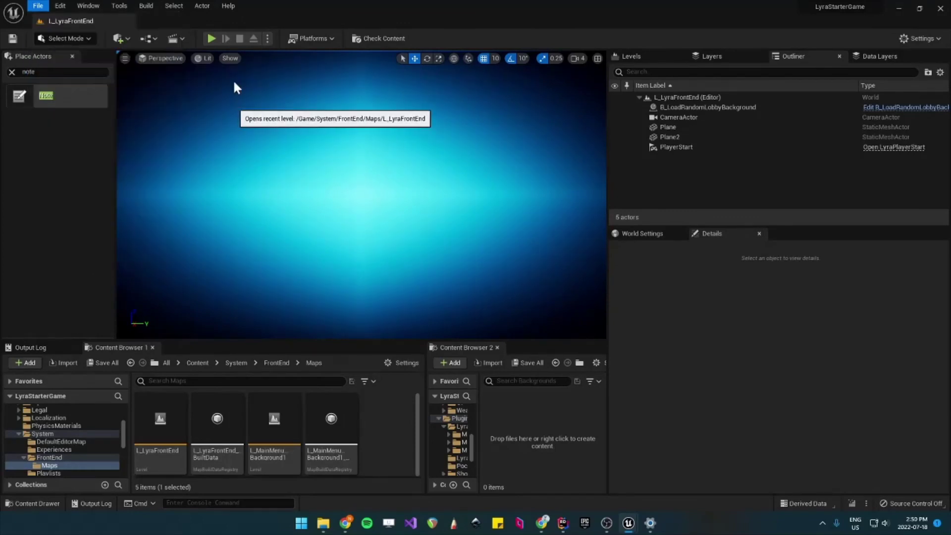
click(39, 7)
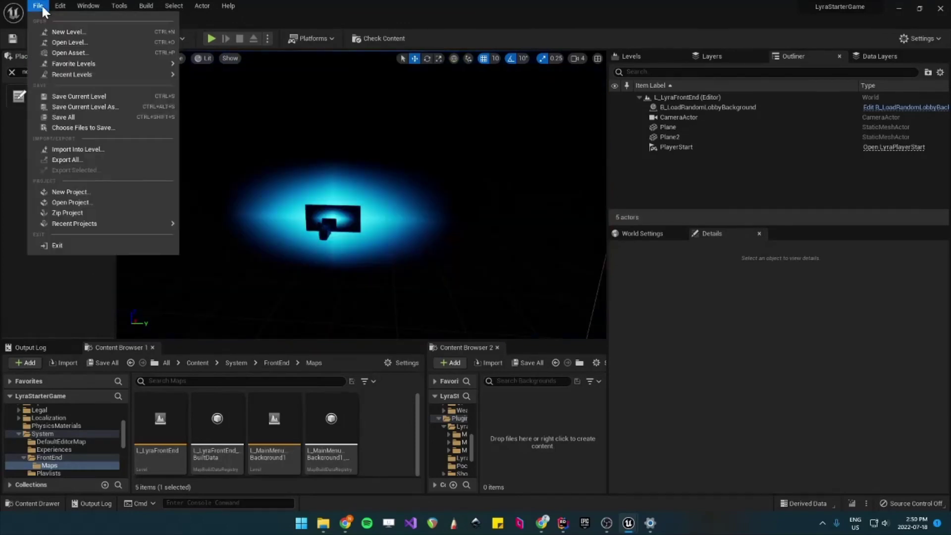
mouse_move(78, 72)
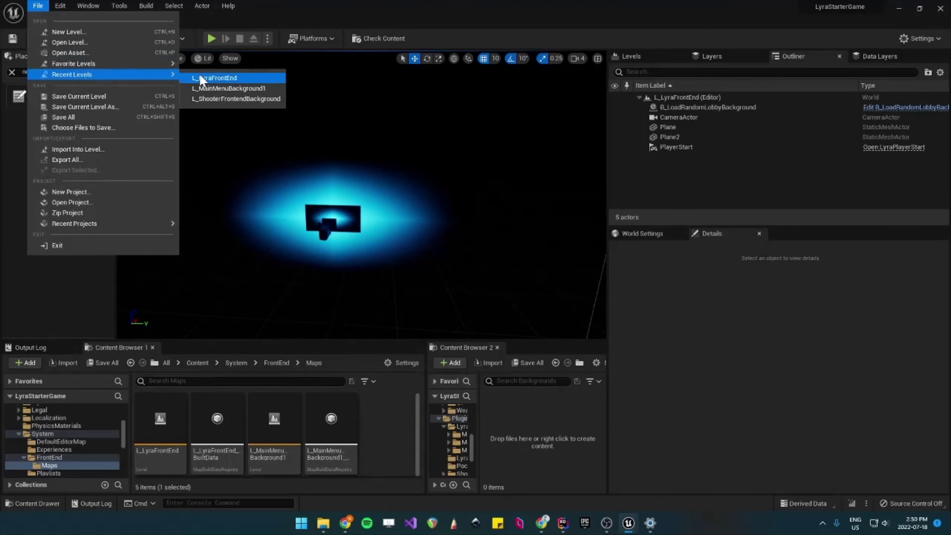
click(242, 88)
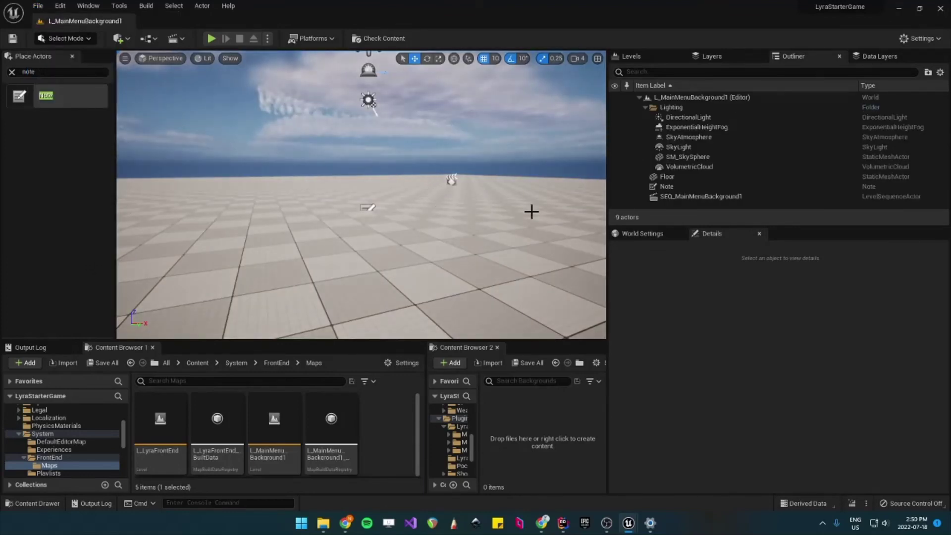
Set the SEQ_MainMenuBackground1 actor to Loop Indefinitely and enable Auto Play
click(685, 198)
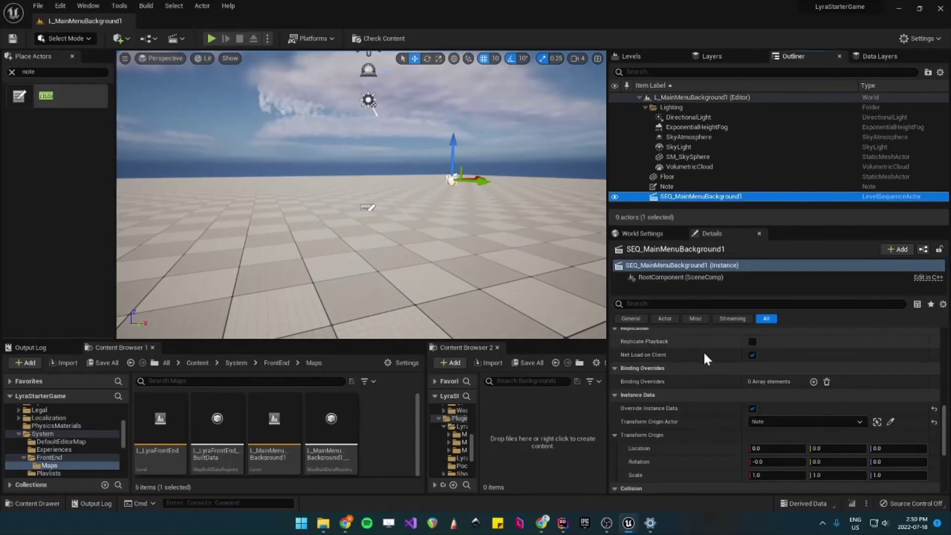
scroll(639, 396, up, 5)
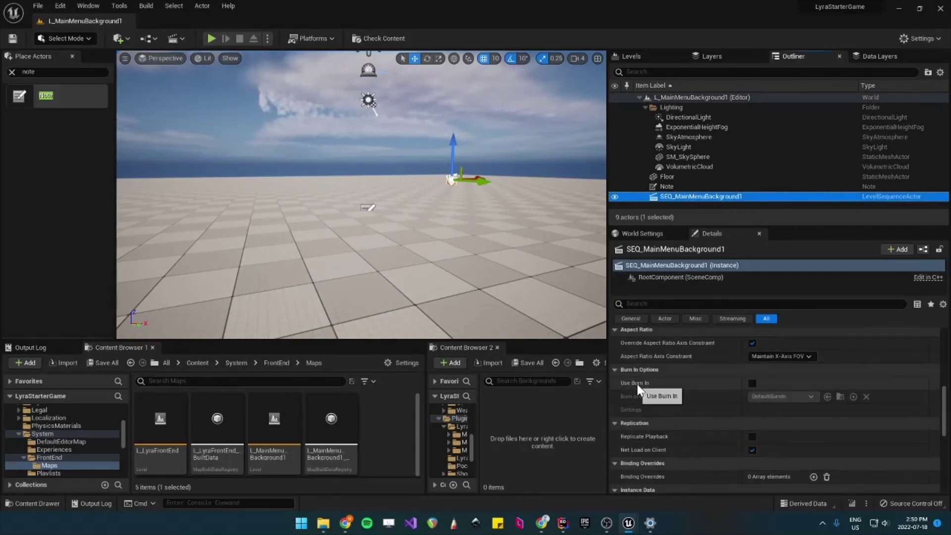
scroll(649, 391, up, 5)
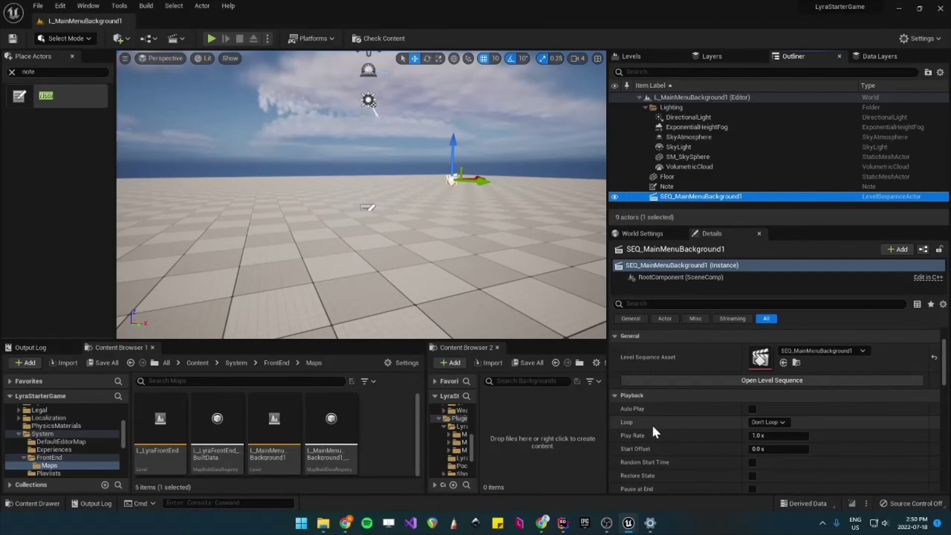
click(770, 424)
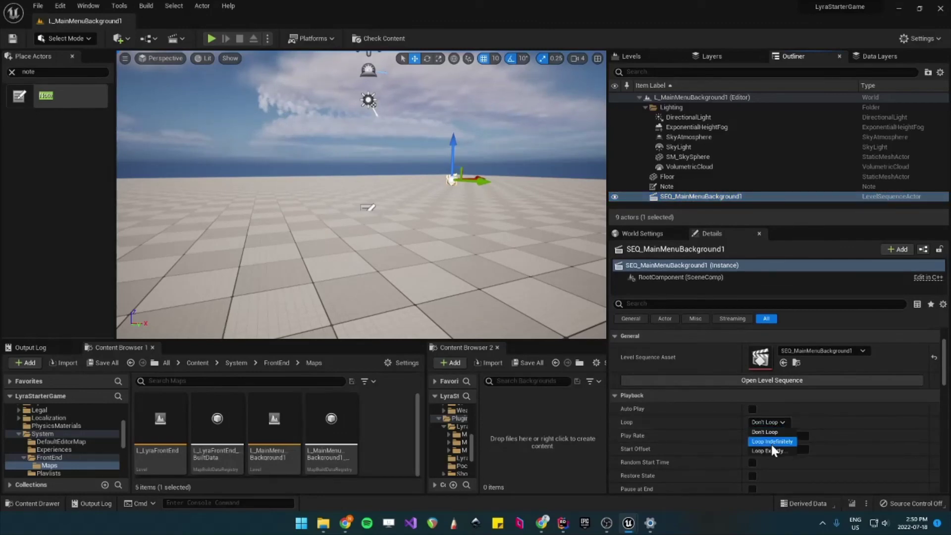
click(765, 441)
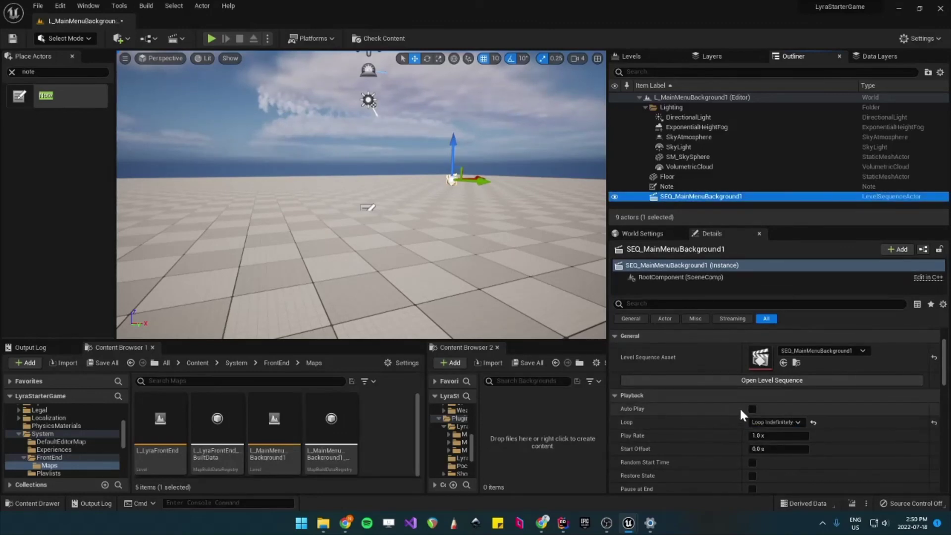
click(752, 410)
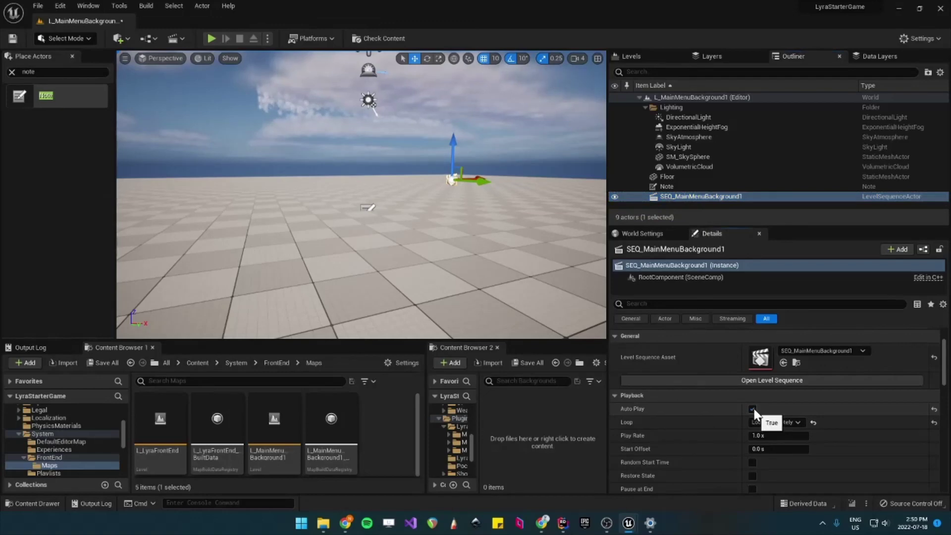
Save L_MainMenuBackground1, reopen L_LyraFrontEnd and play it to see the menu over the new background
click(13, 38)
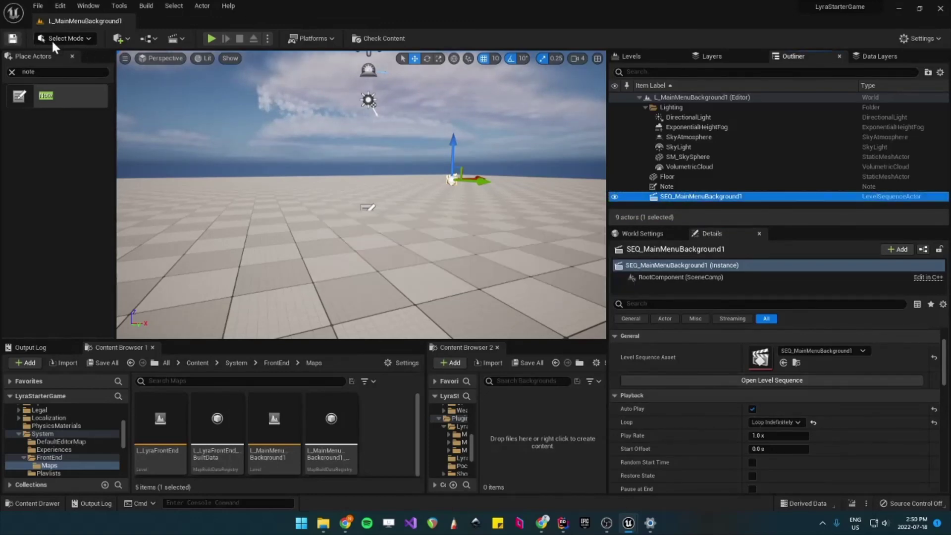
click(40, 6)
mouse_move(99, 73)
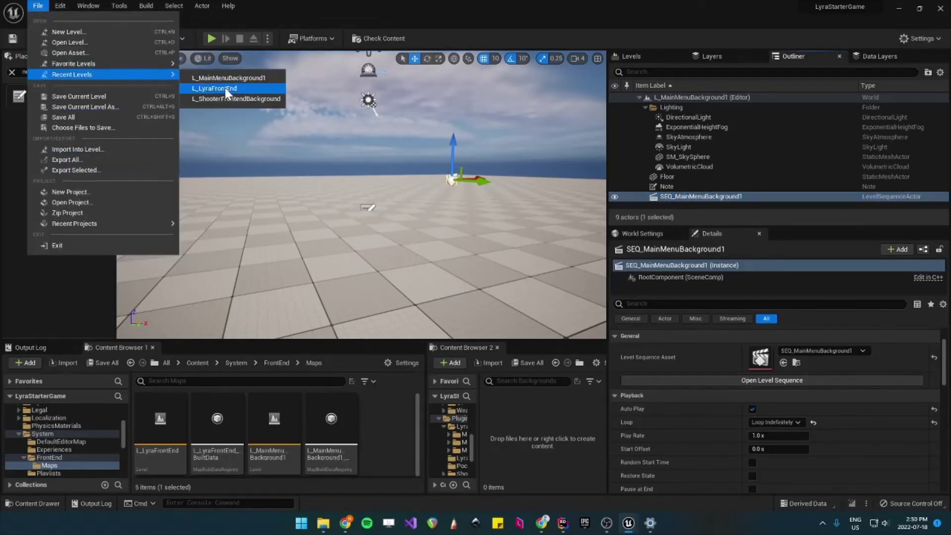
click(224, 87)
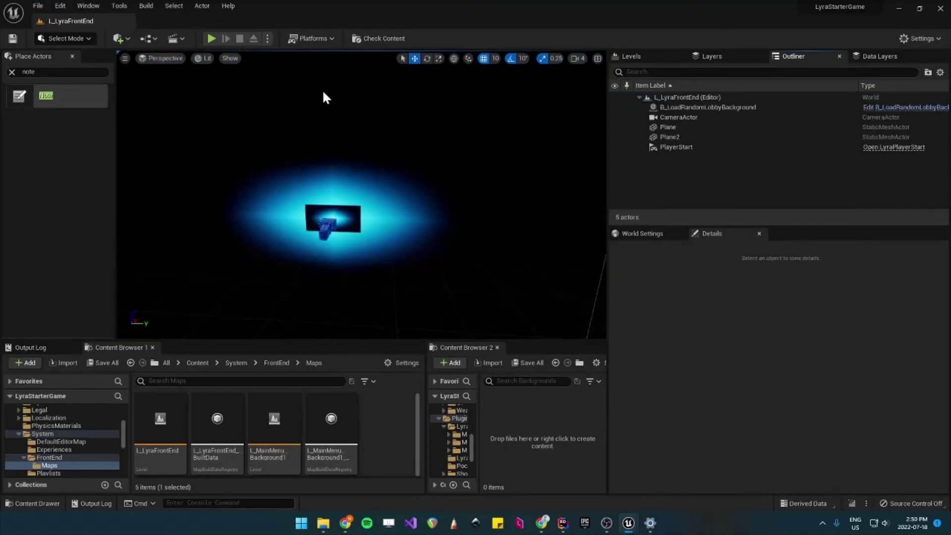
click(211, 38)
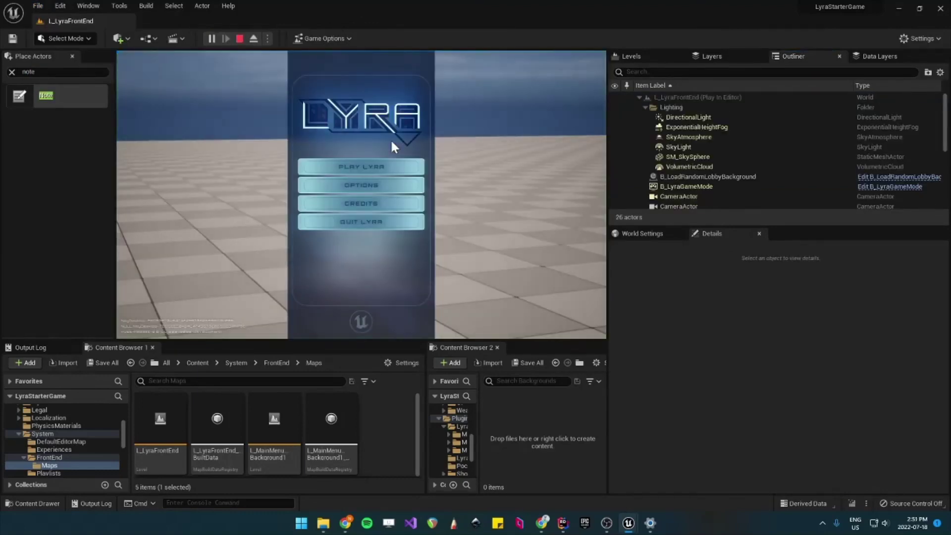